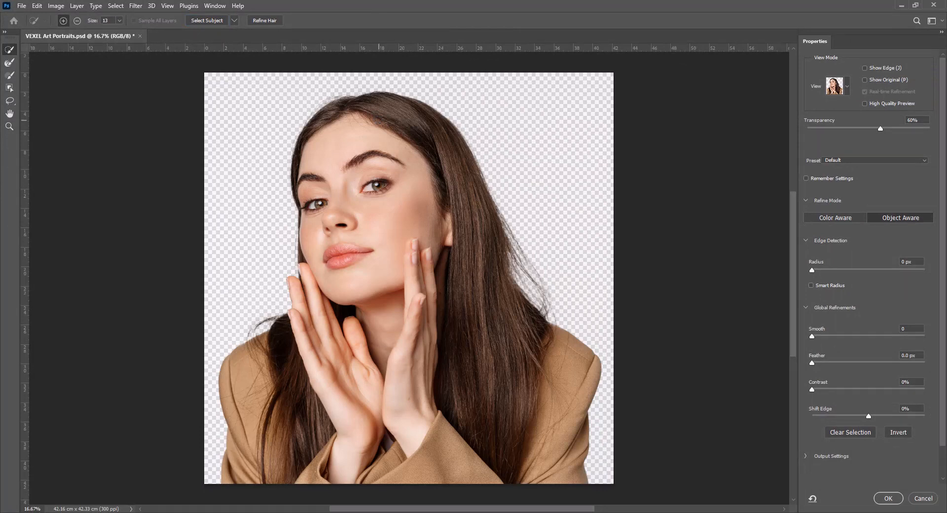
Accept the refined selection of the woman and apply it as a layer mask that hides the background.
left_click(889, 498)
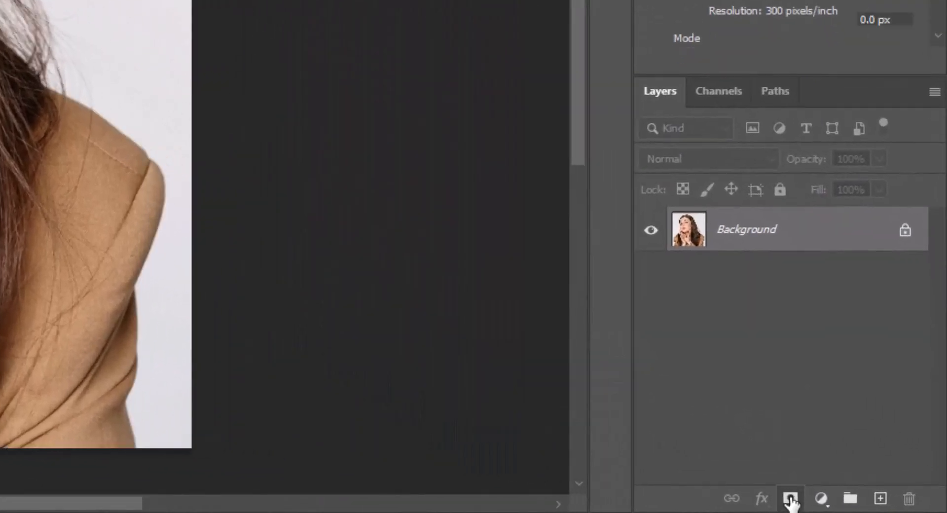
left_click(791, 499)
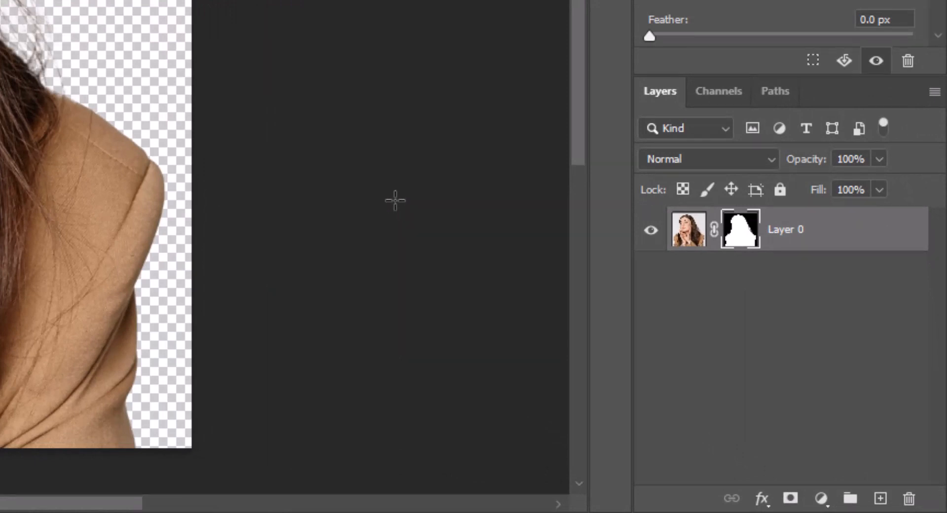
Add a new layer beneath the masked portrait and fill it with grey at 34% brightness (#575757).
left_click(881, 499, "ctrl")
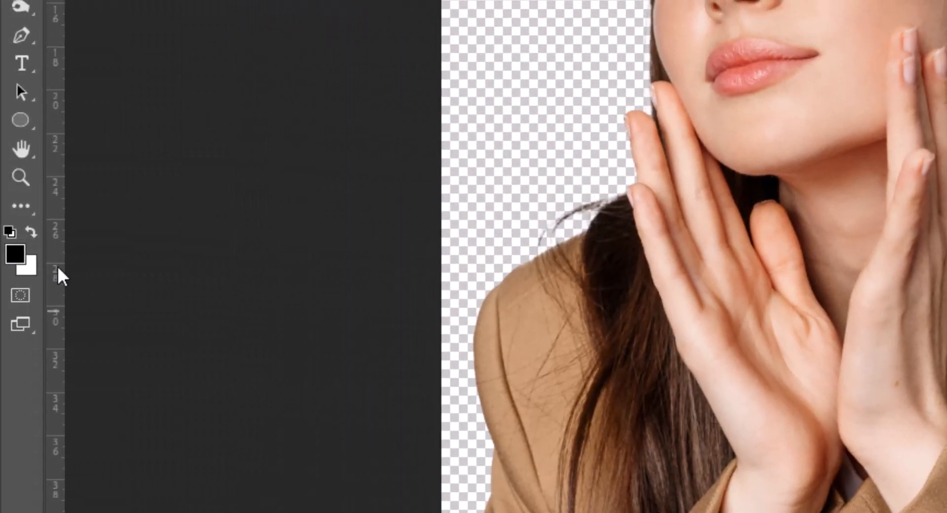
left_click(15, 253)
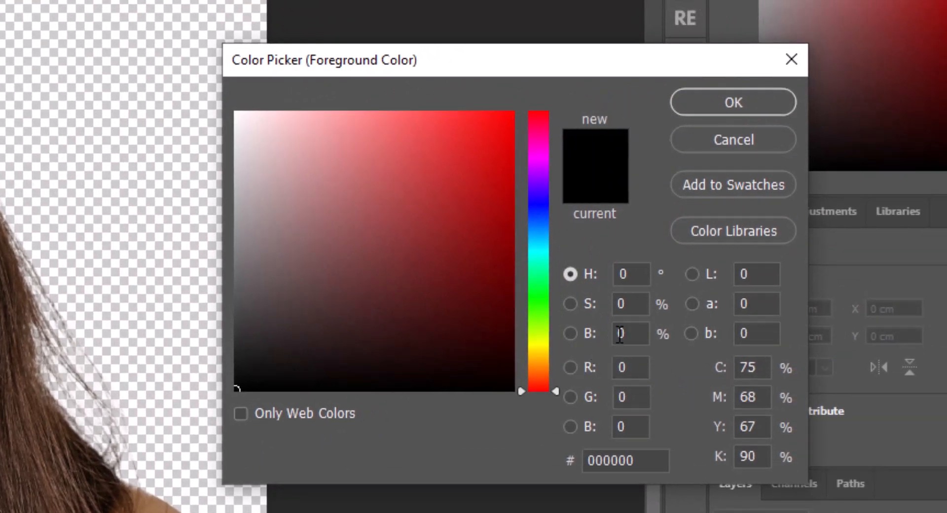
left_click(613, 331)
type("34")
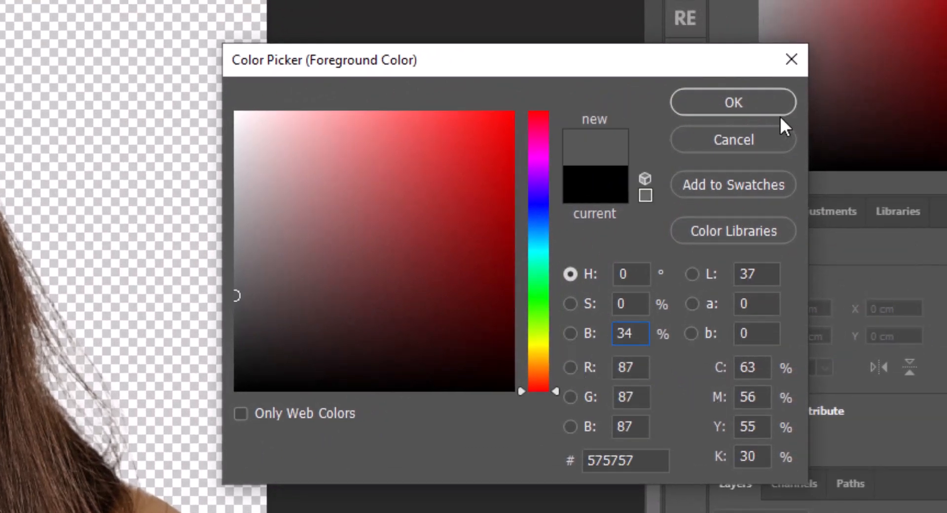
left_click(762, 102)
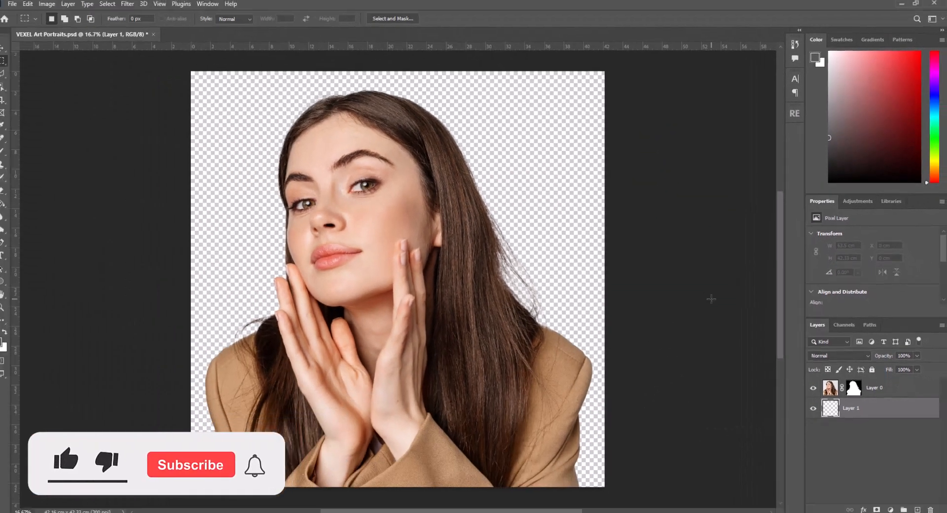
key("alt+Delete")
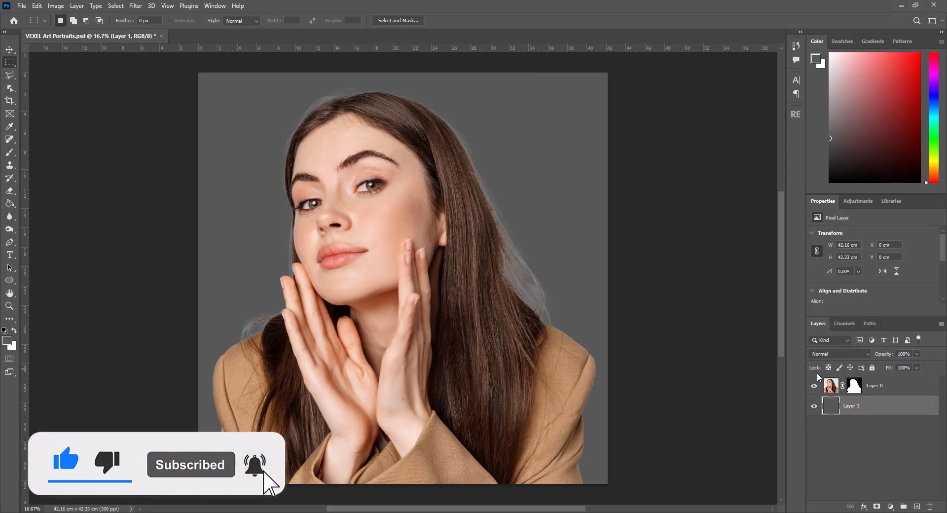
Convert the masked portrait layer and the grey background layer together into one smart object.
left_click(883, 387)
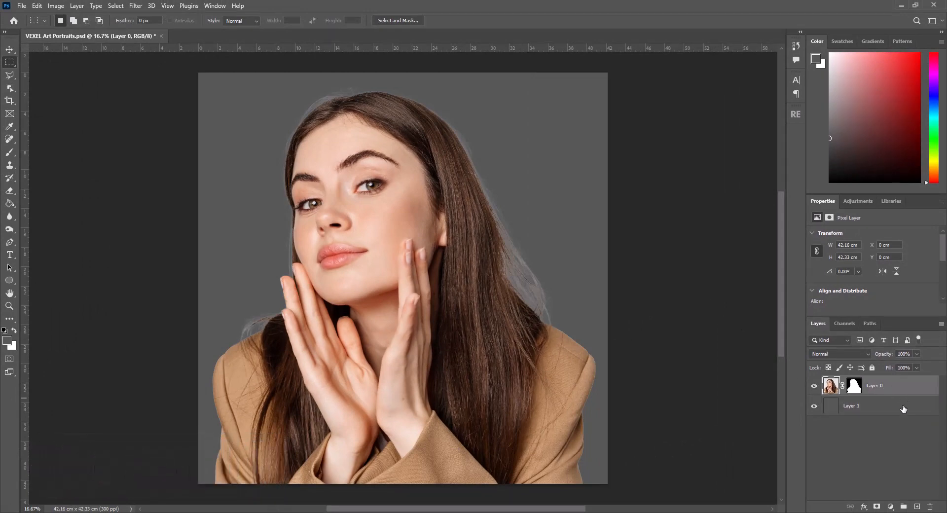
left_click(912, 413, "ctrl")
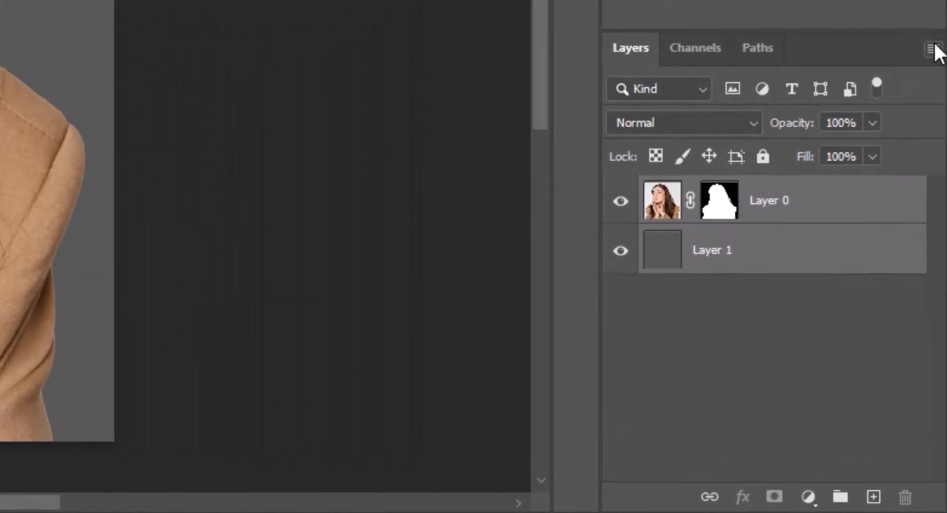
left_click(941, 323)
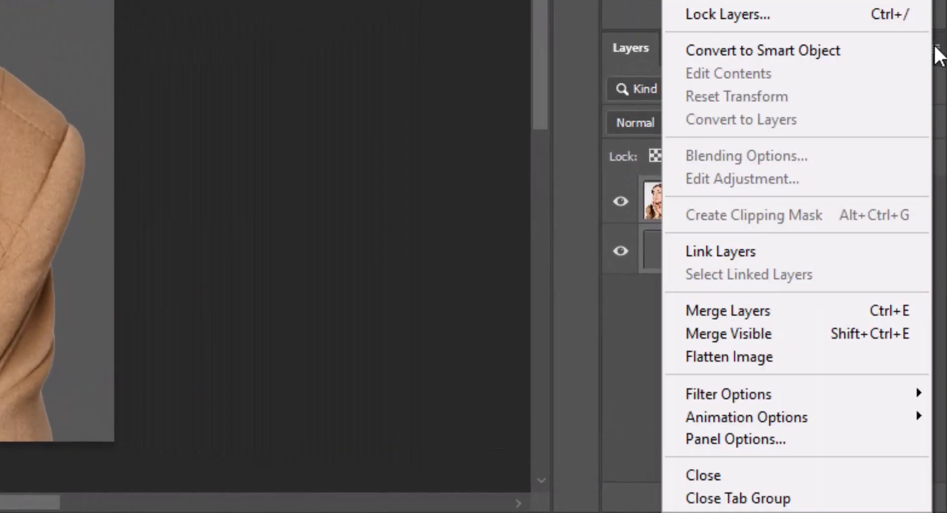
left_click(817, 49)
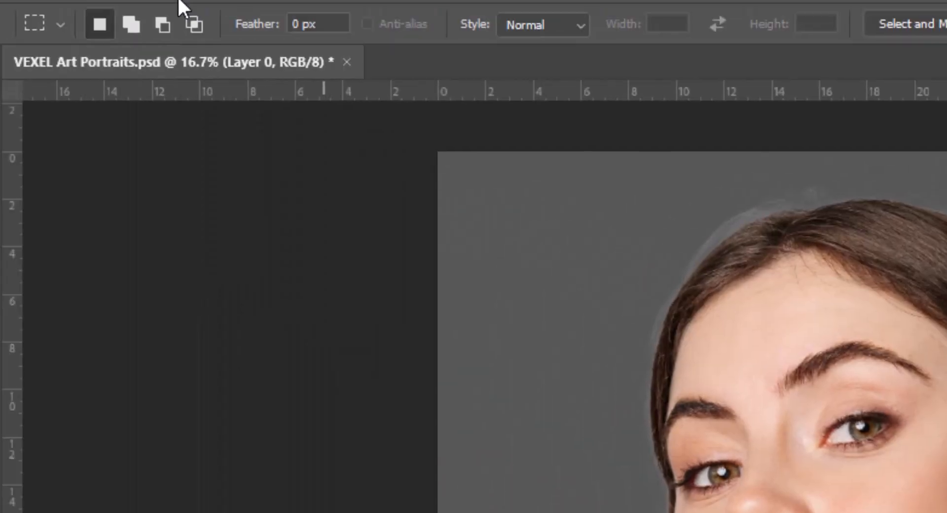
Start a Shadows/Highlights adjustment on the smart object, show its extended options and set the shadows amount to 50%.
left_click(140, 15)
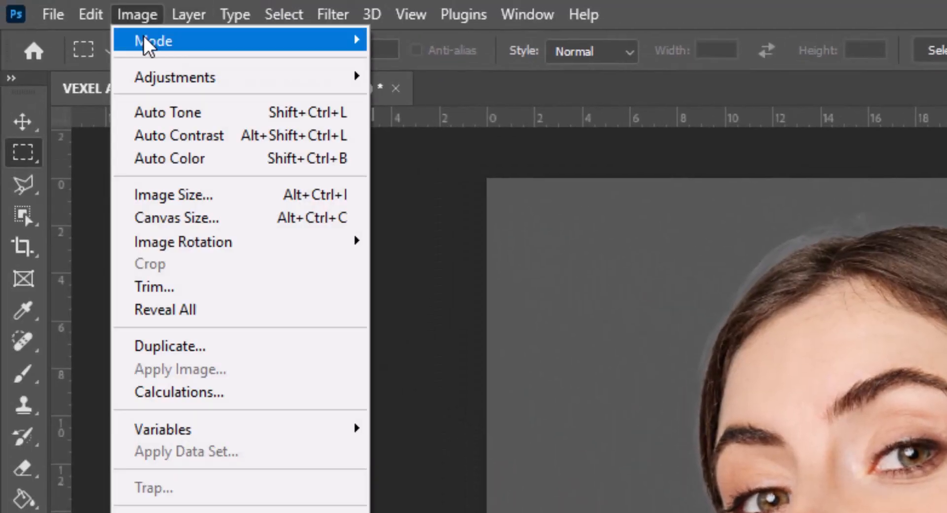
mouse_move(158, 77)
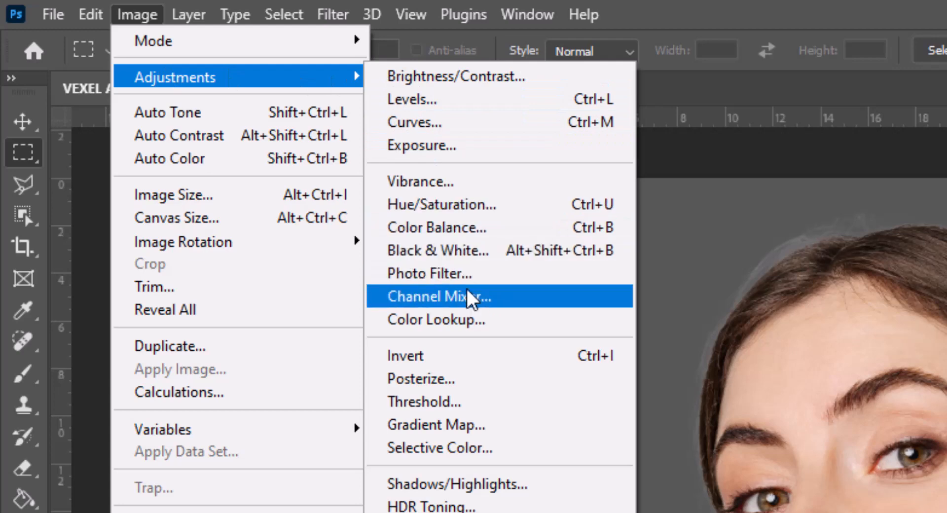
left_click(490, 484)
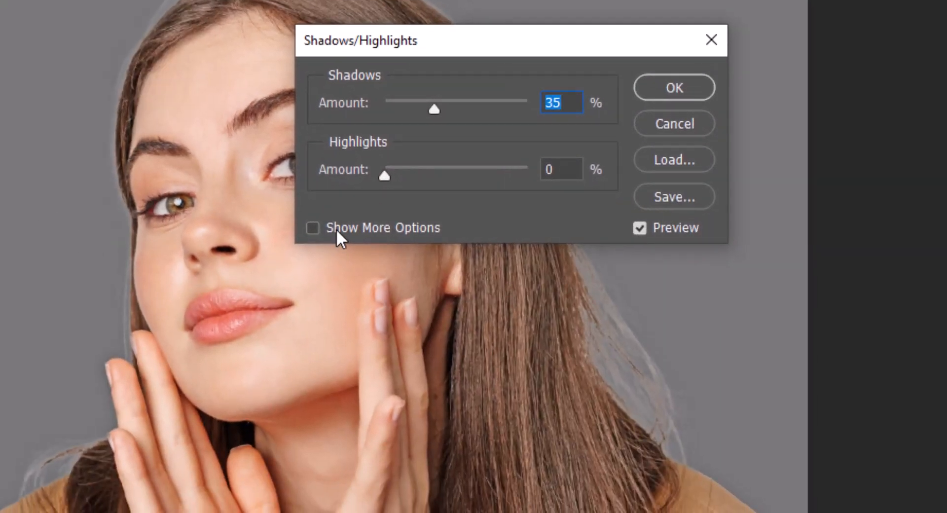
left_click(336, 230)
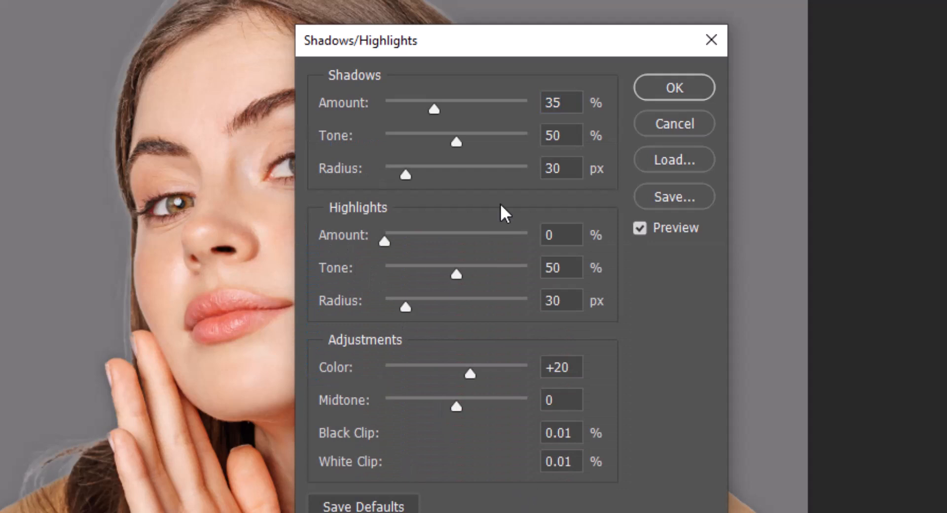
double_click(565, 102)
type("50")
key("Tab")
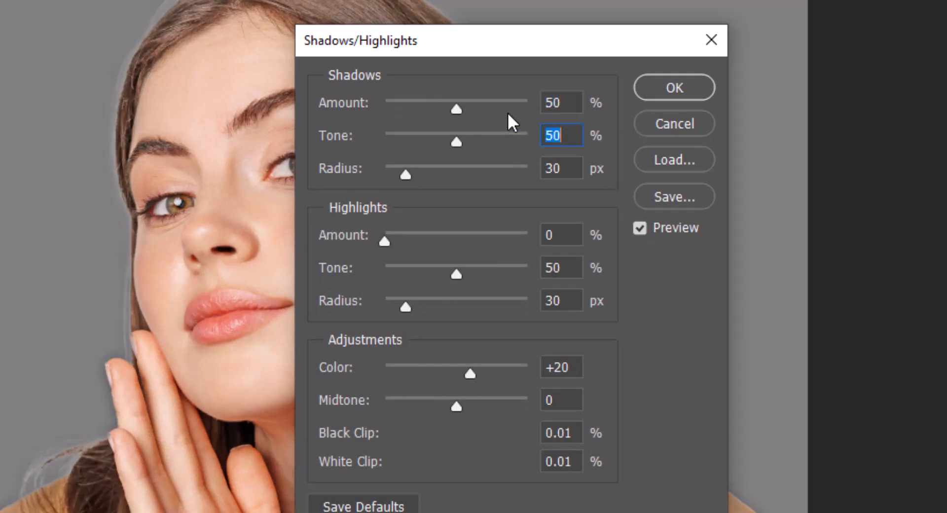
key("Tab")
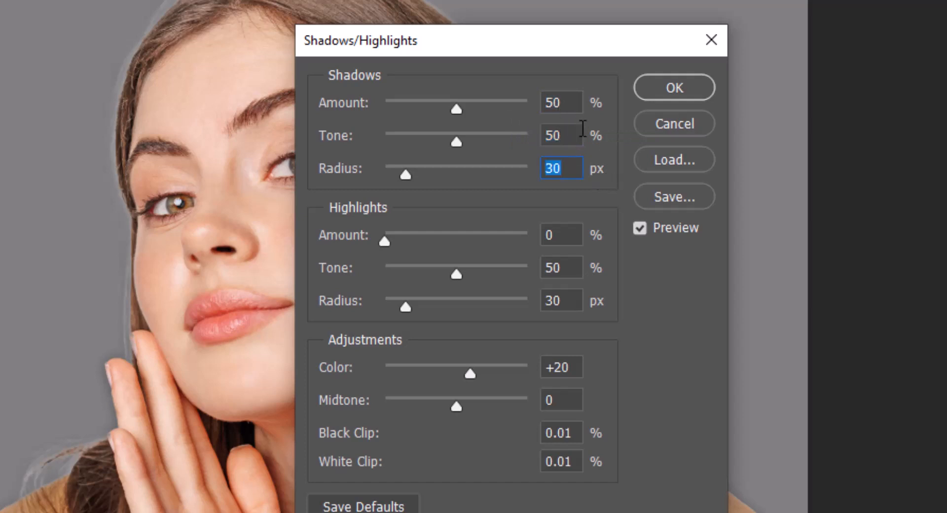
Set the highlights amount to 20% in the Shadows/Highlights adjustment.
left_click(554, 232)
double_click(569, 235)
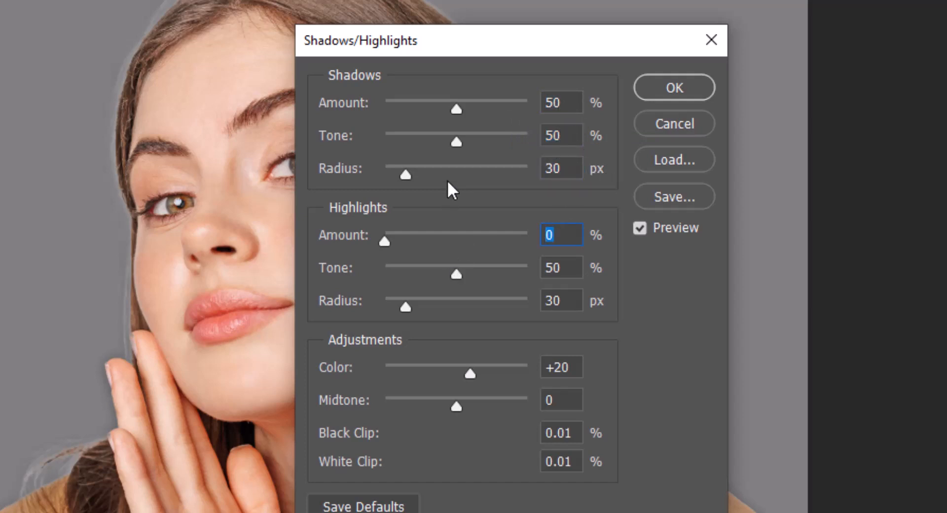
type("20")
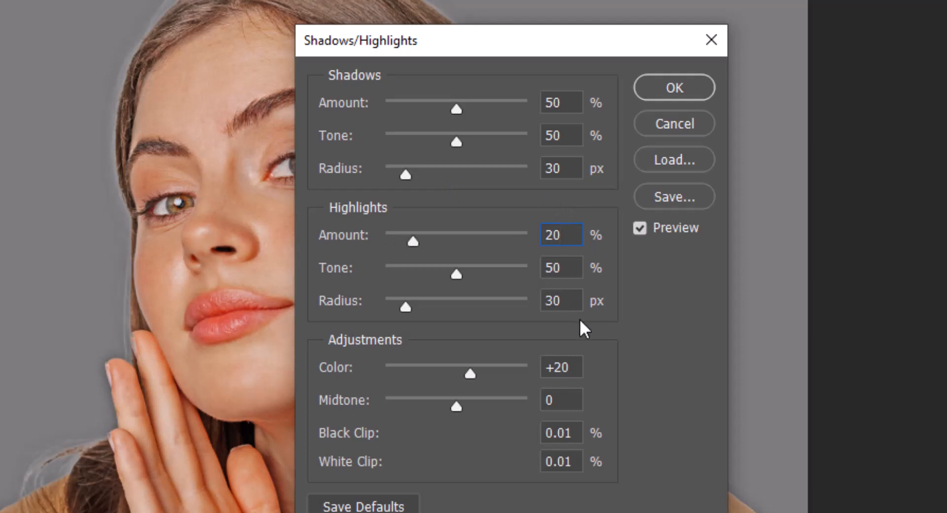
Set the color adjustment to -100 and the midtone to +100, and apply Shadows/Highlights.
left_click_drag(475, 374, 362, 389)
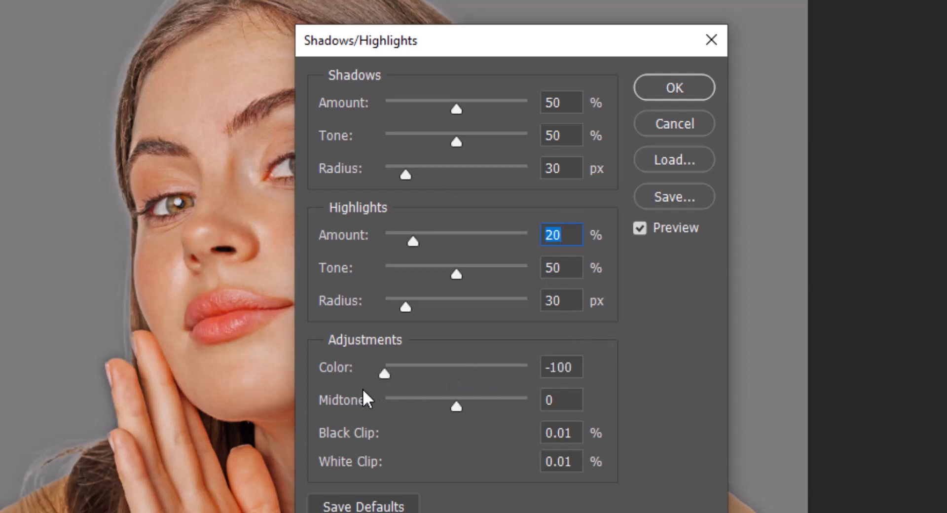
left_click_drag(459, 414, 576, 448)
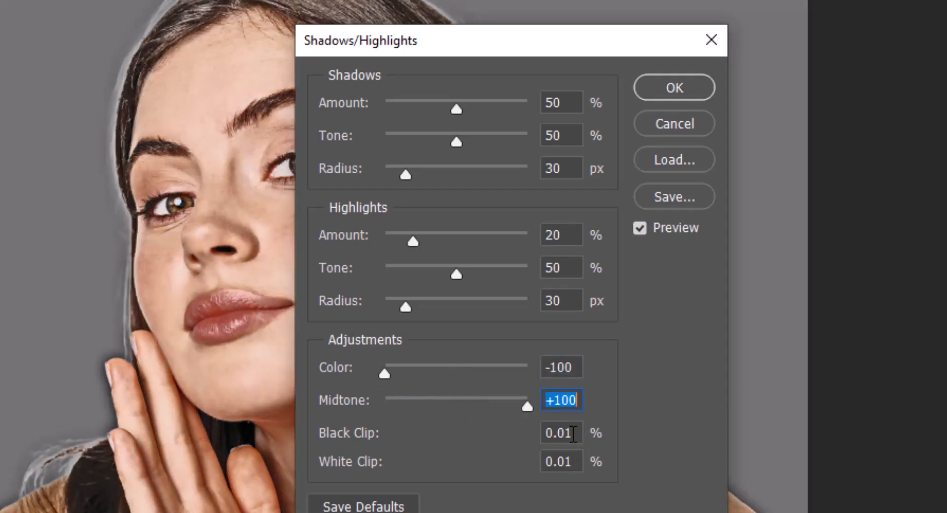
left_click(680, 95)
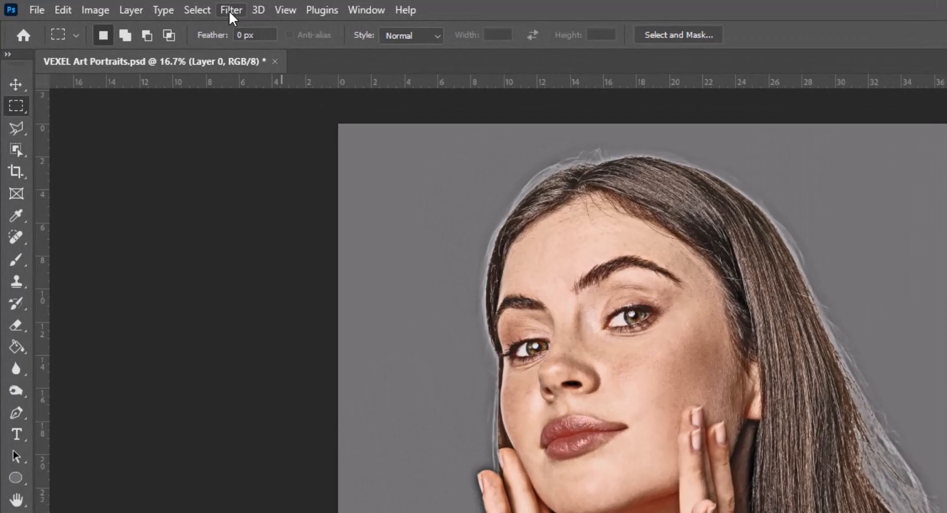
Apply an Unsharp Mask filter to the portrait with an amount of 500% and a radius of 5.0 pixels.
left_click(134, 6)
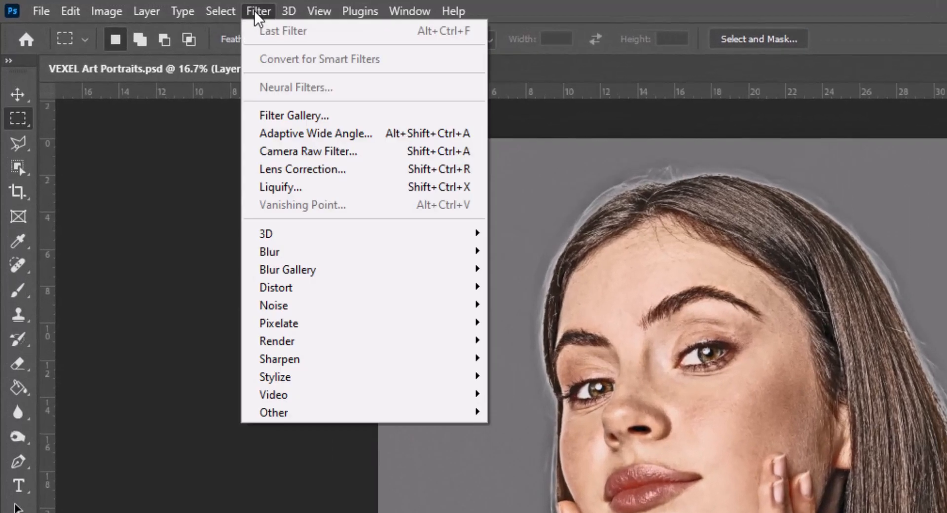
mouse_move(303, 359)
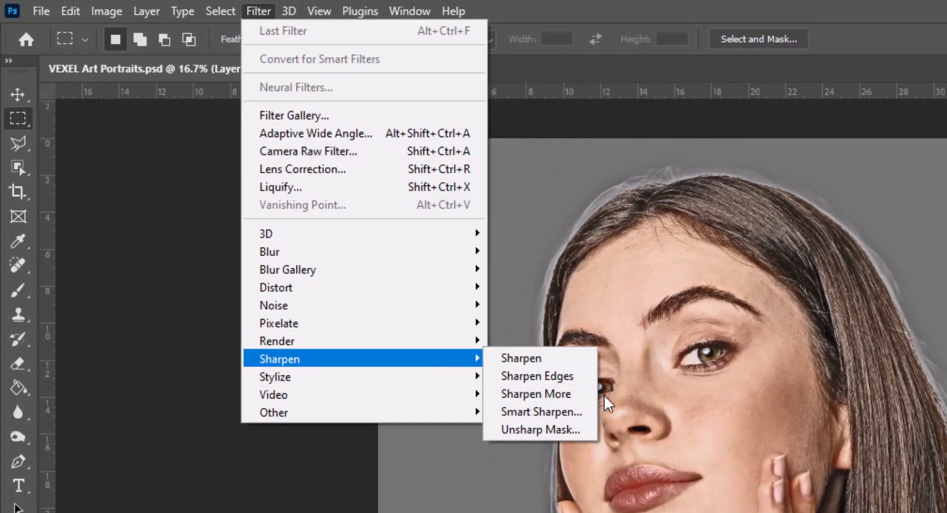
left_click(566, 433)
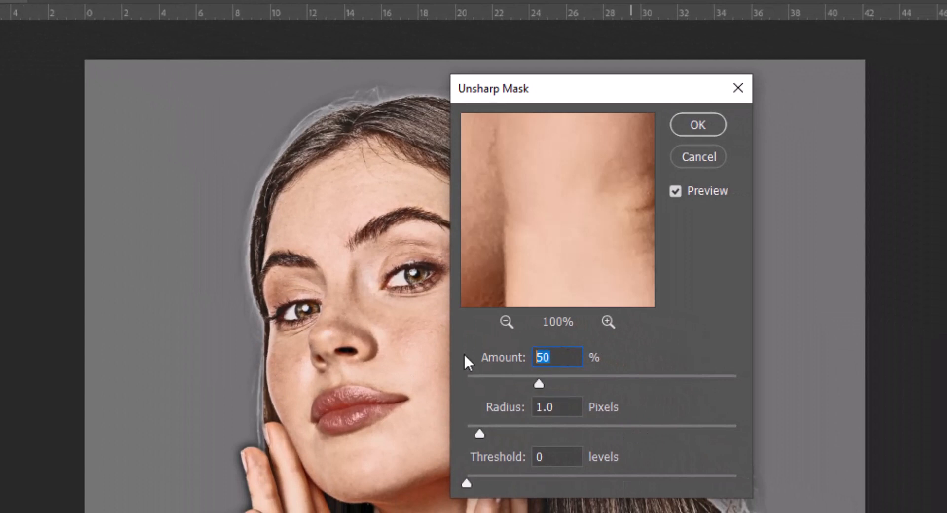
type("500")
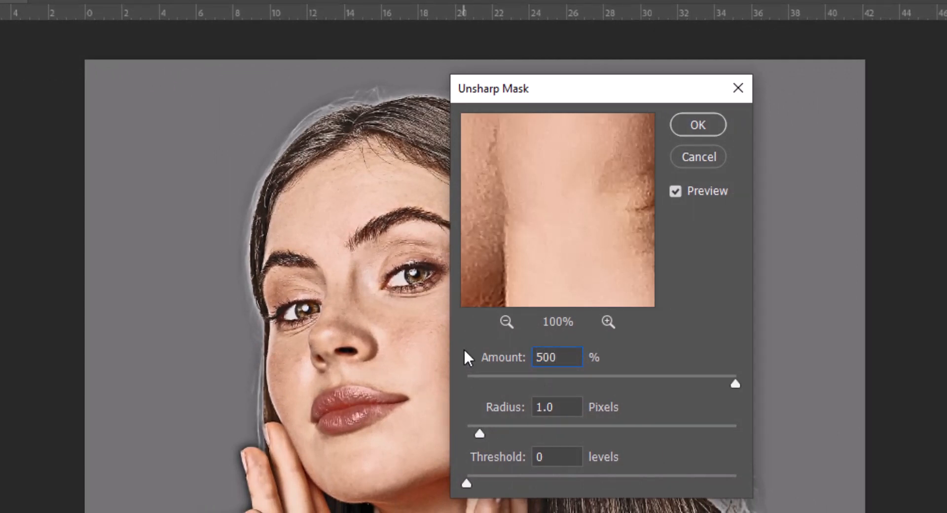
double_click(569, 409)
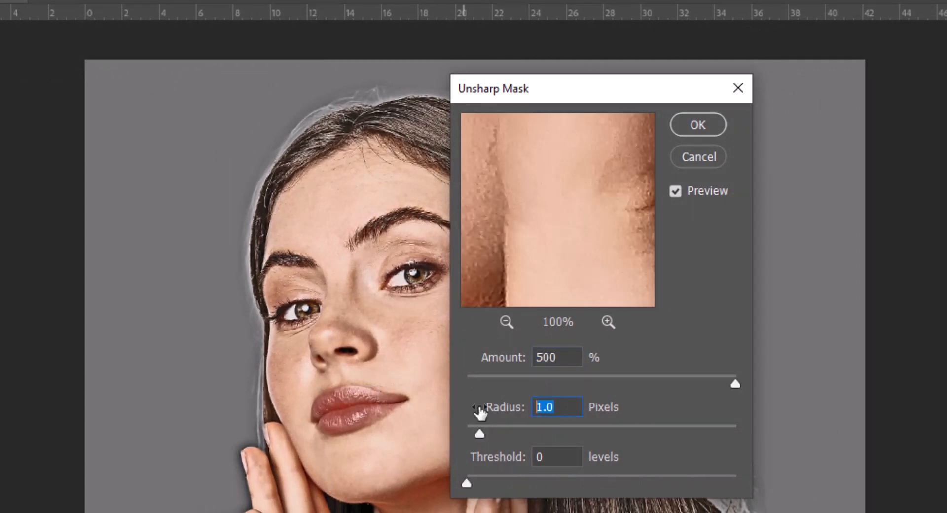
type("5")
key("Tab")
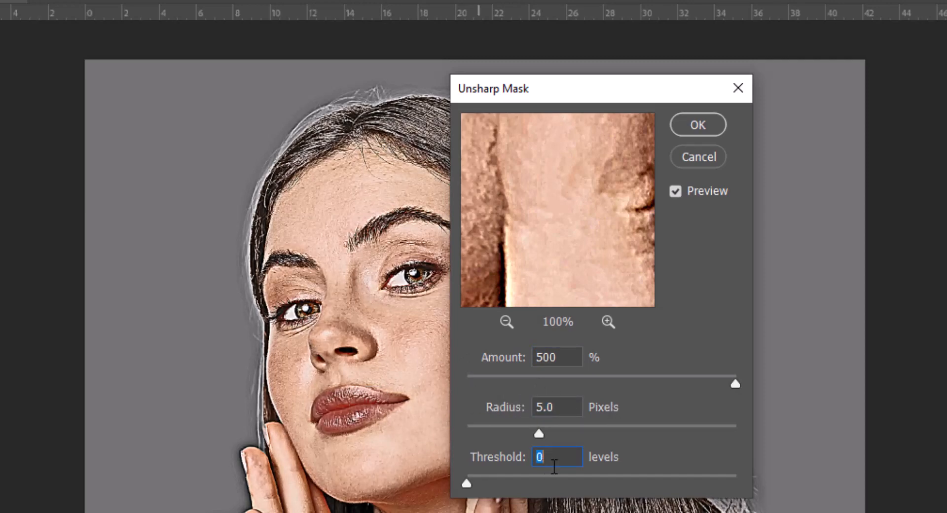
left_click(698, 124)
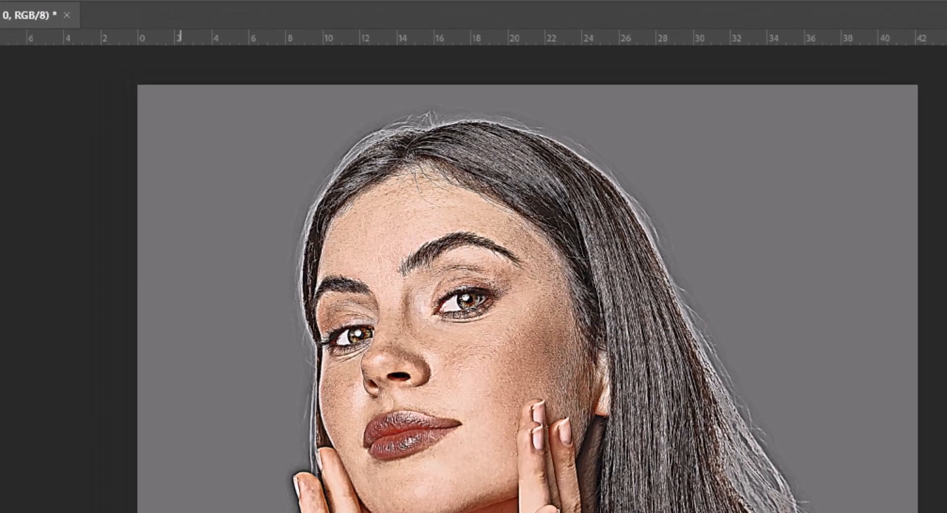
Apply the Diffuse filter to the portrait in Anisotropic mode.
left_click(127, 10)
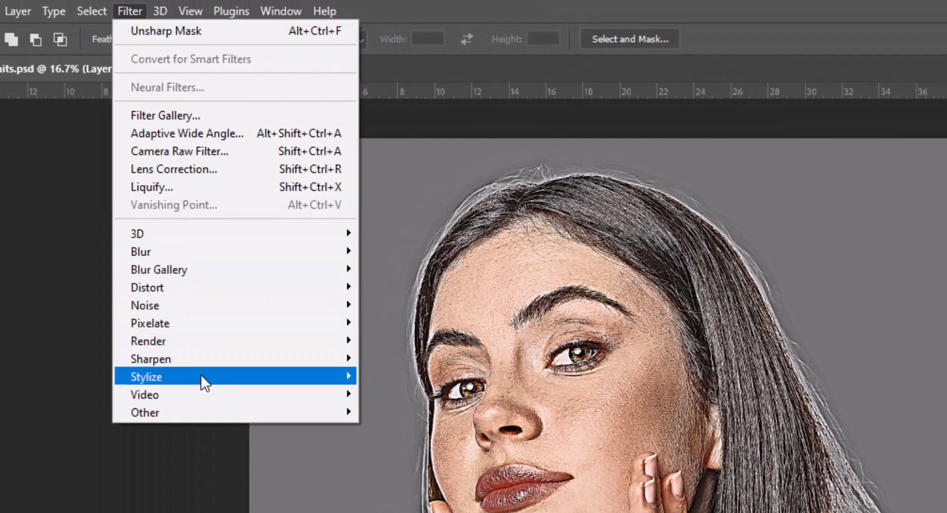
mouse_move(200, 378)
left_click(422, 375)
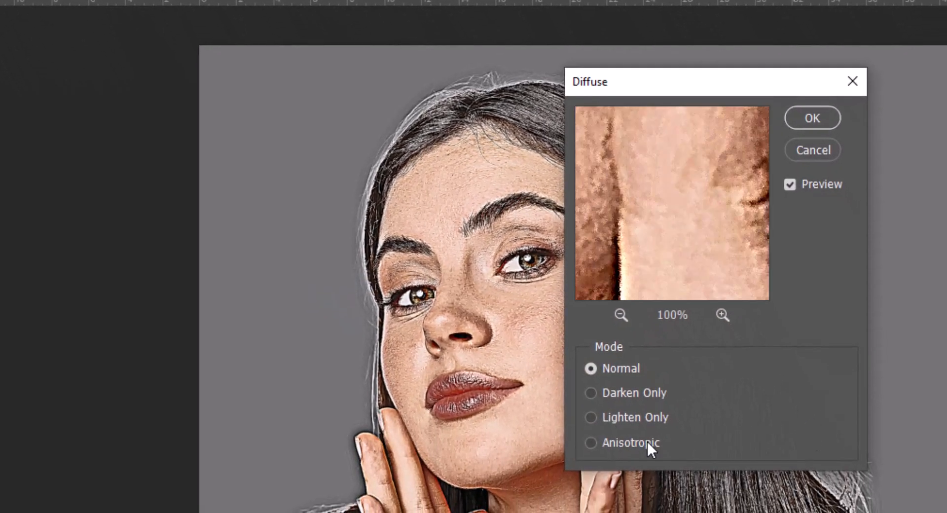
left_click(631, 442)
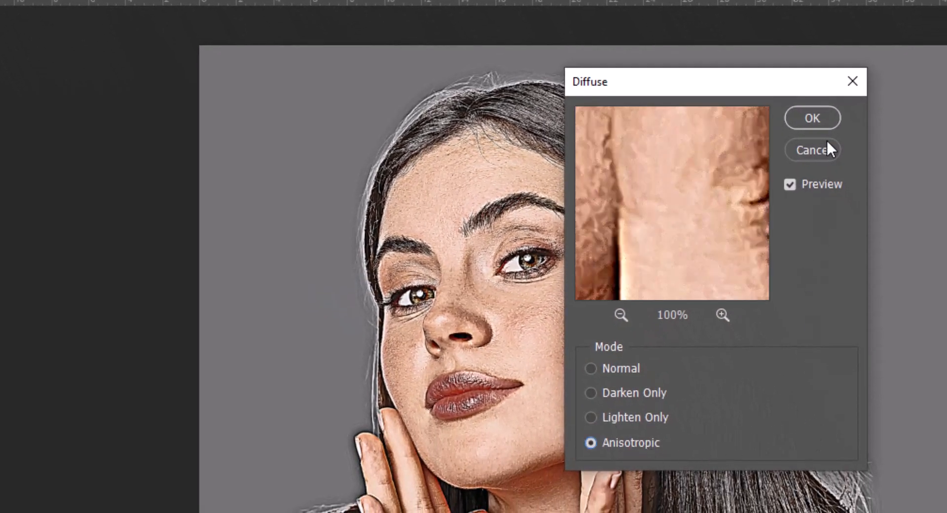
key("Return")
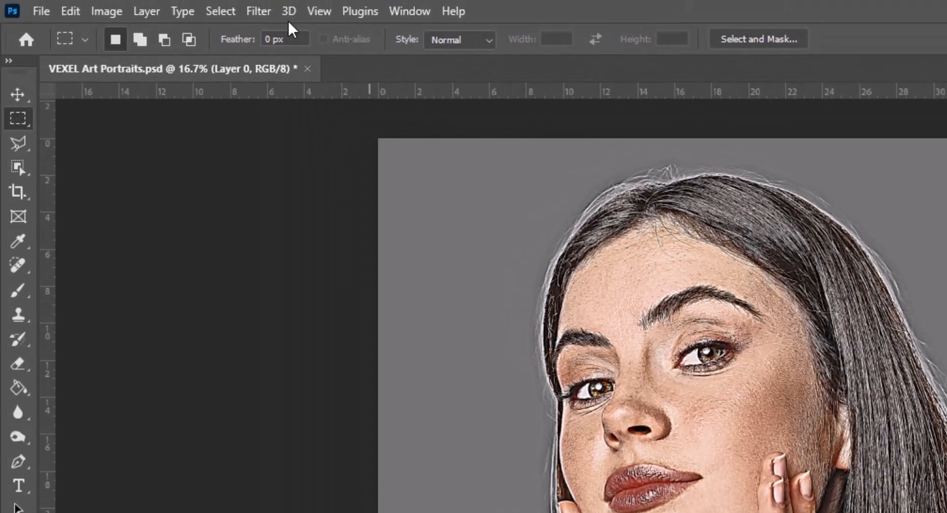
Apply the Diffuse filter in Anisotropic mode to the portrait two more times.
left_click(258, 12)
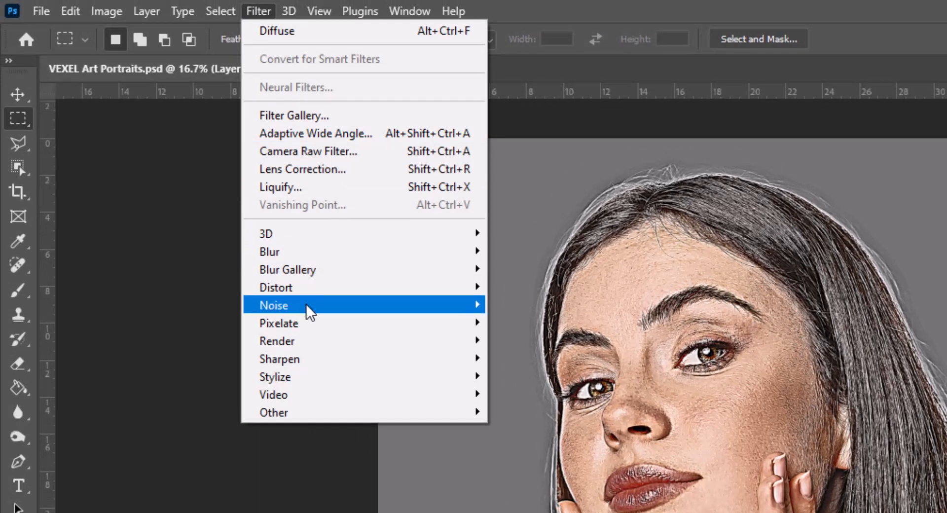
mouse_move(307, 378)
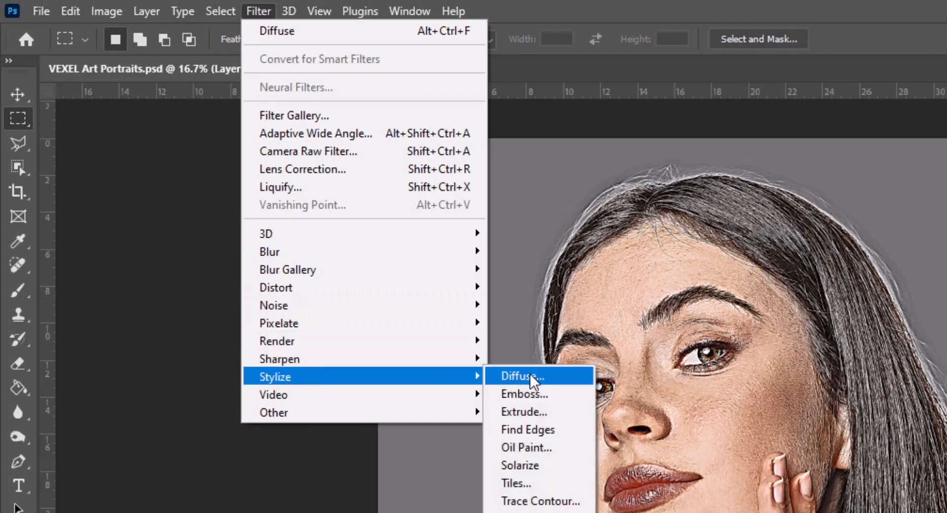
left_click(530, 374)
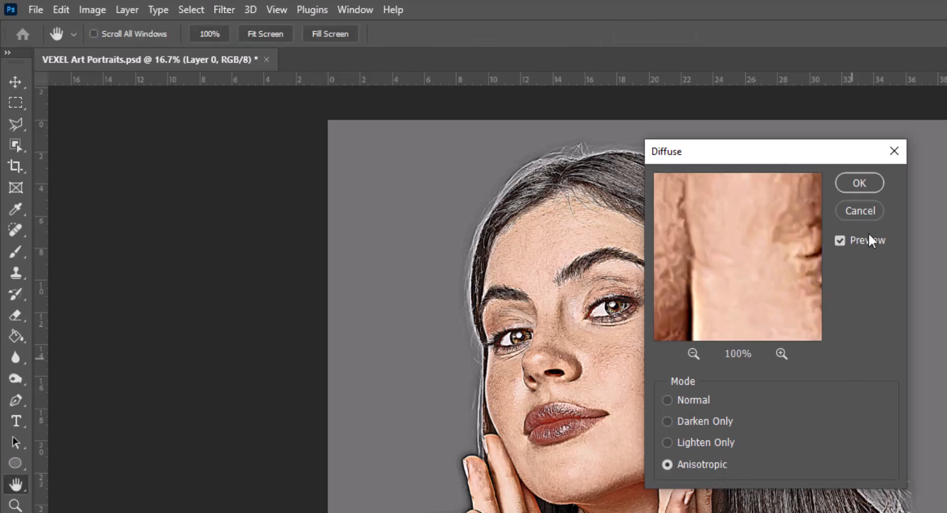
left_click(858, 183)
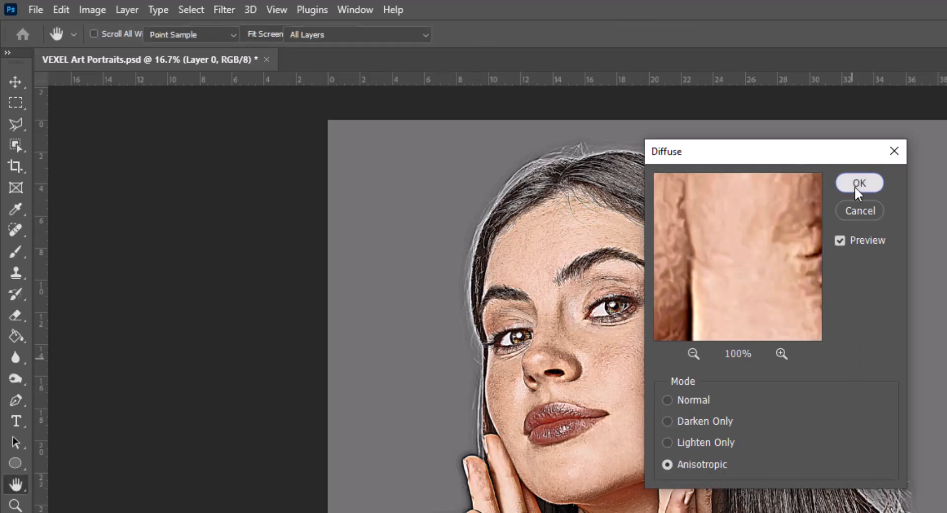
left_click(223, 11)
mouse_move(266, 325)
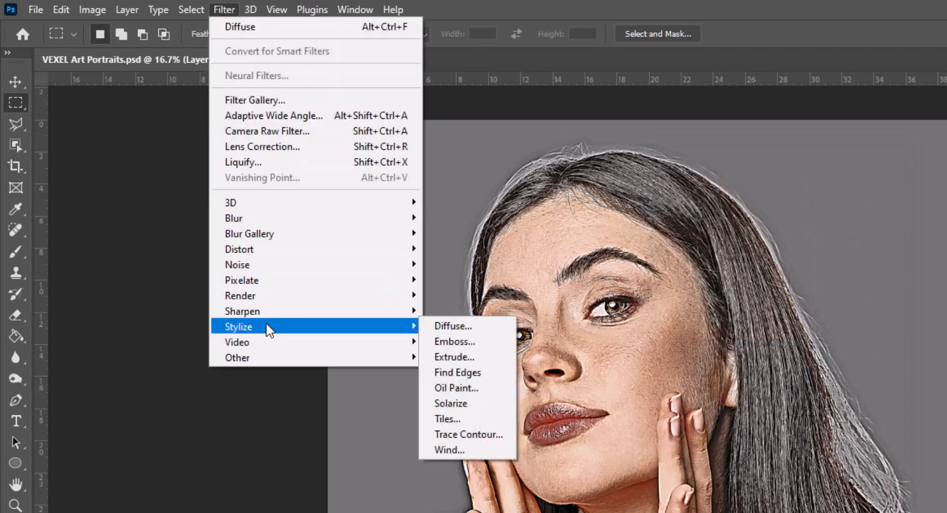
left_click(454, 324)
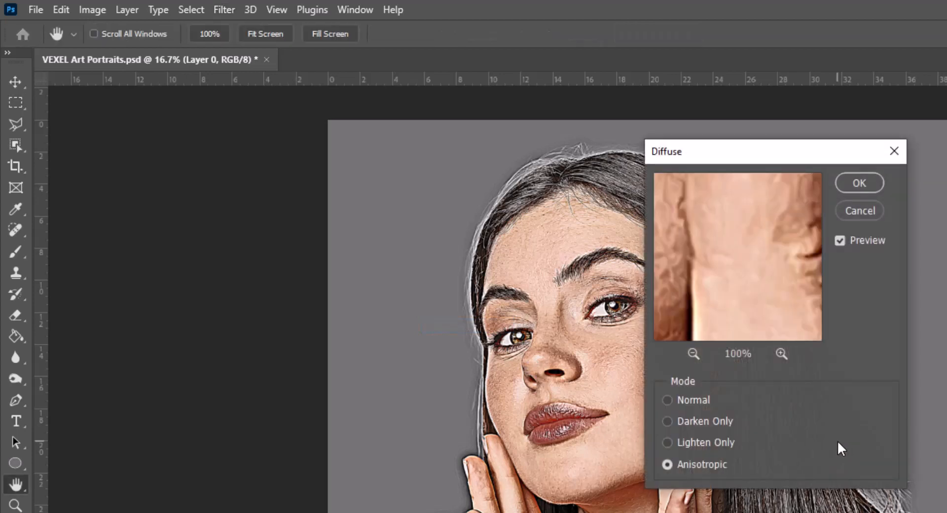
left_click(859, 183)
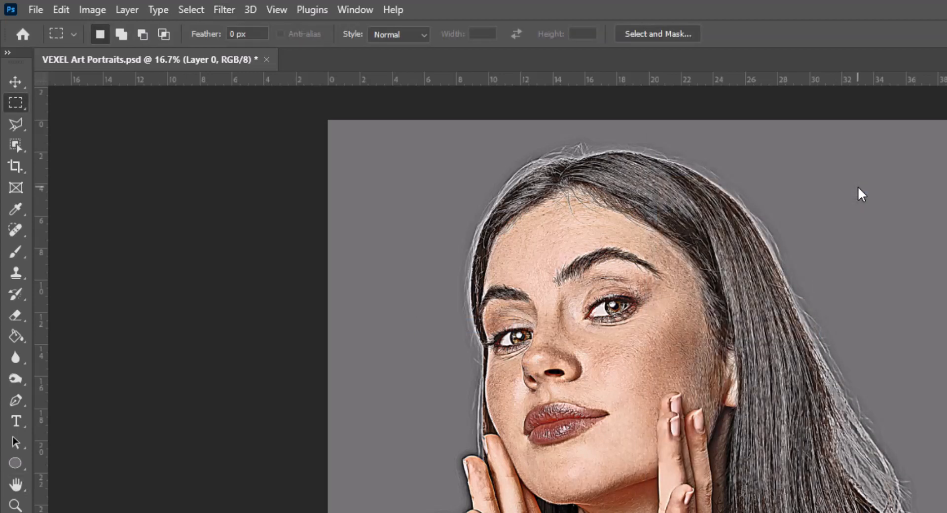
Start the Oil Paint filter on the portrait with stylization 10 and cleanliness 10.
left_click(225, 10)
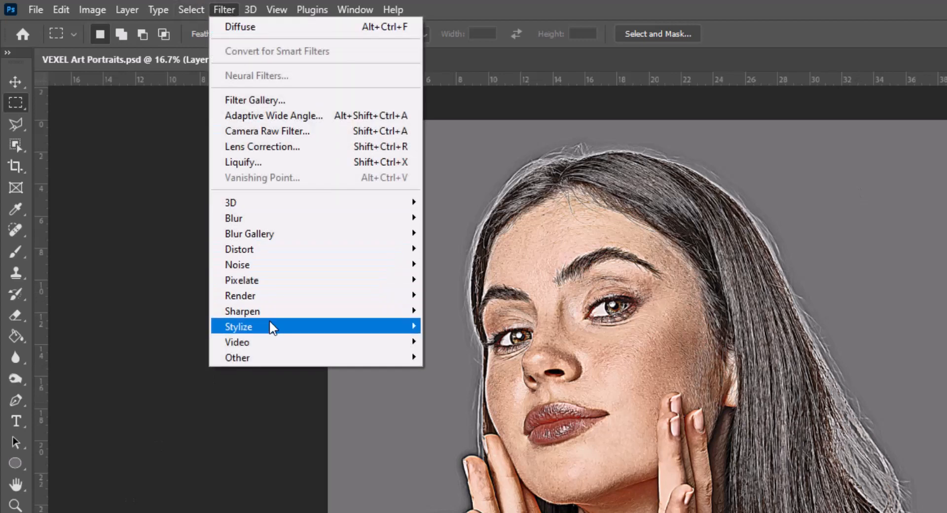
mouse_move(270, 327)
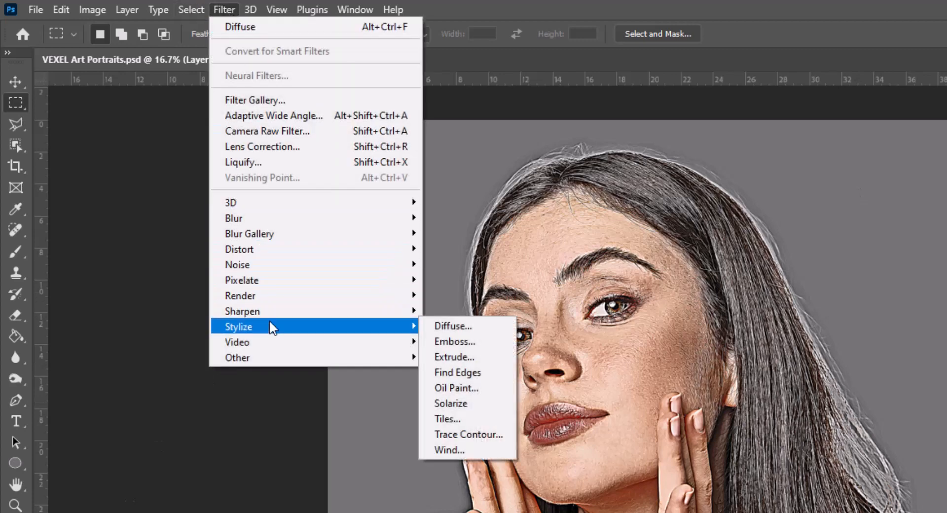
left_click(486, 383)
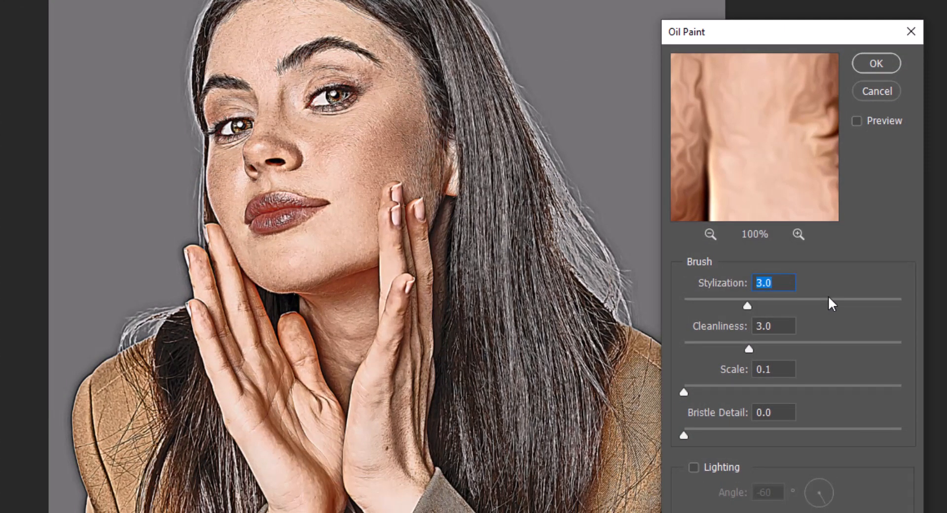
left_click(829, 297)
left_click_drag(779, 283, 737, 284)
type("10")
key("Tab")
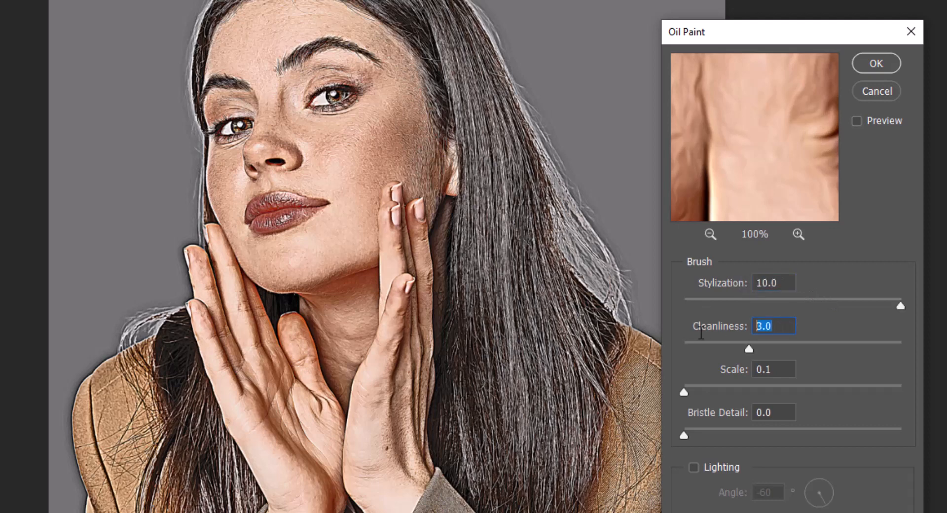
type("10")
key("Tab")
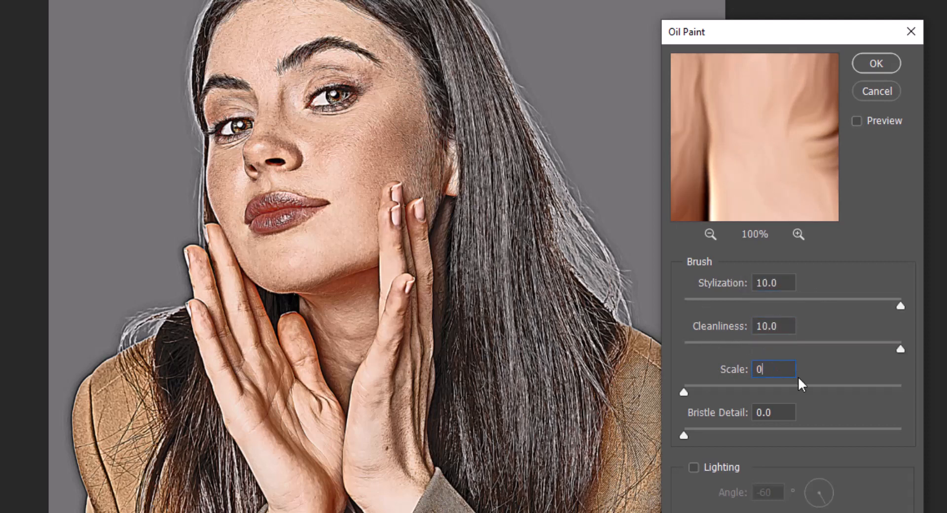
Set the Oil Paint scale to 0.8 and the bristle detail to 10, and apply the filter.
type("0.8")
left_click_drag(775, 412, 720, 417)
type("10")
left_click(883, 63)
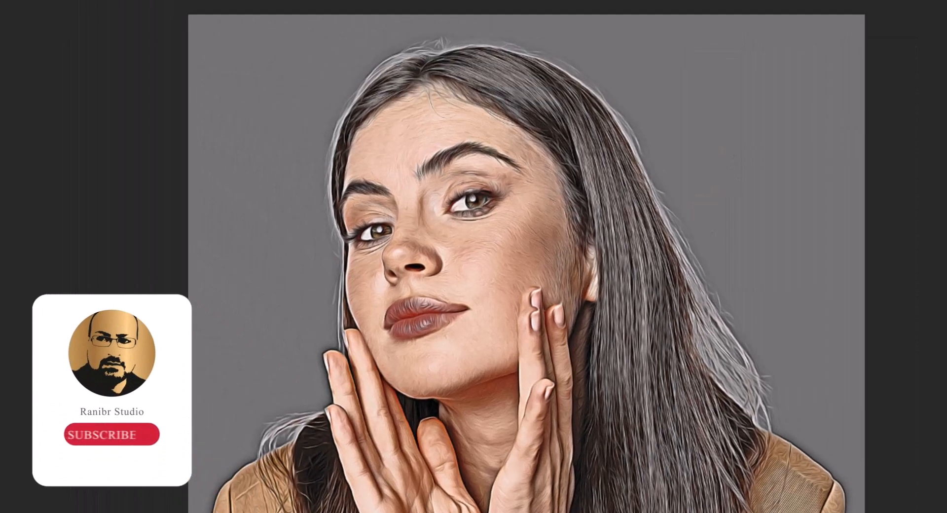
Apply a Surface Blur filter to the portrait with a radius of 10 pixels and a threshold of 20 levels.
left_click(226, 10)
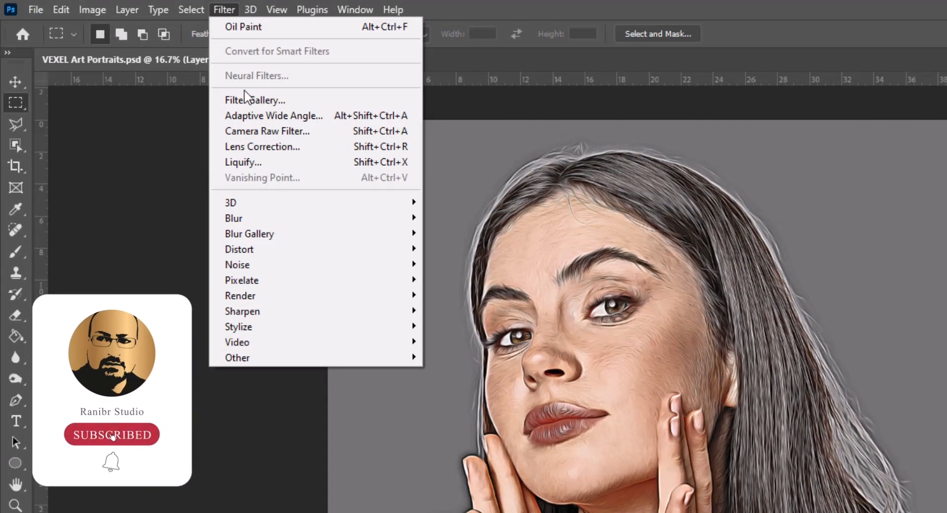
mouse_move(242, 212)
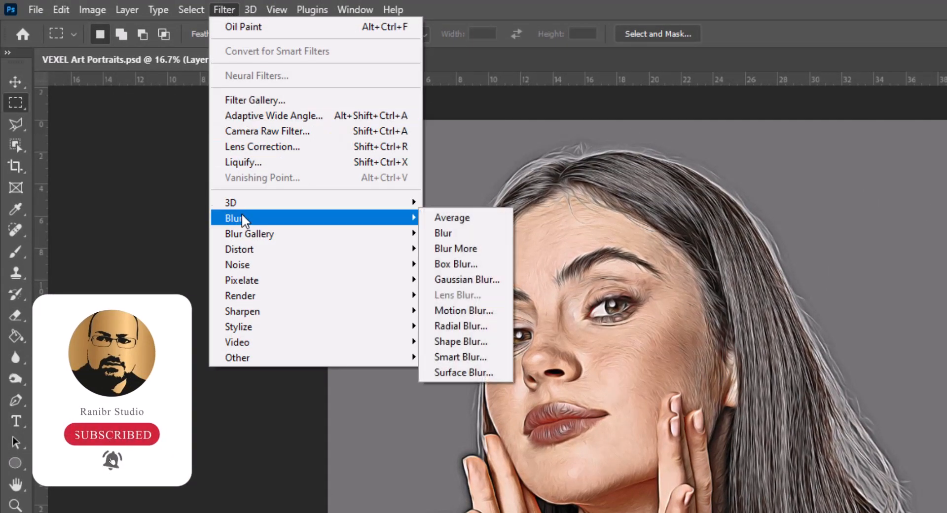
left_click(462, 372)
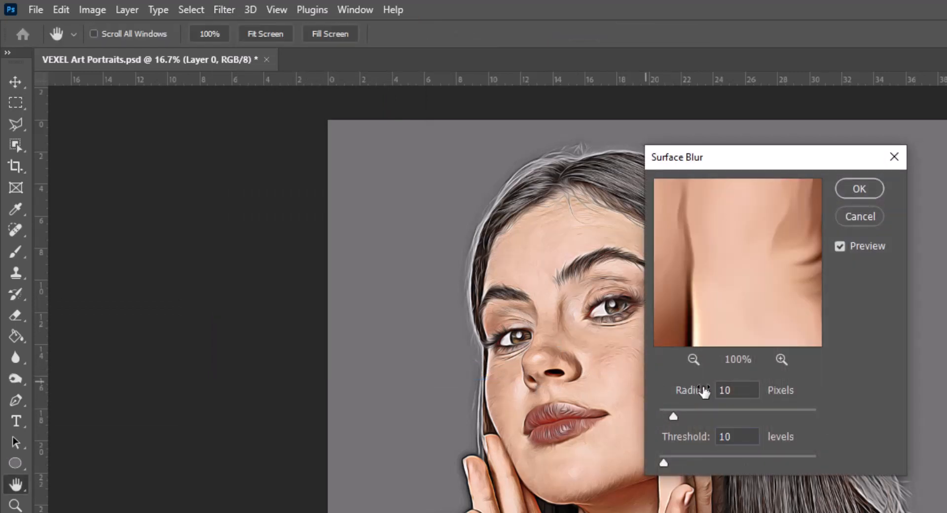
double_click(740, 389)
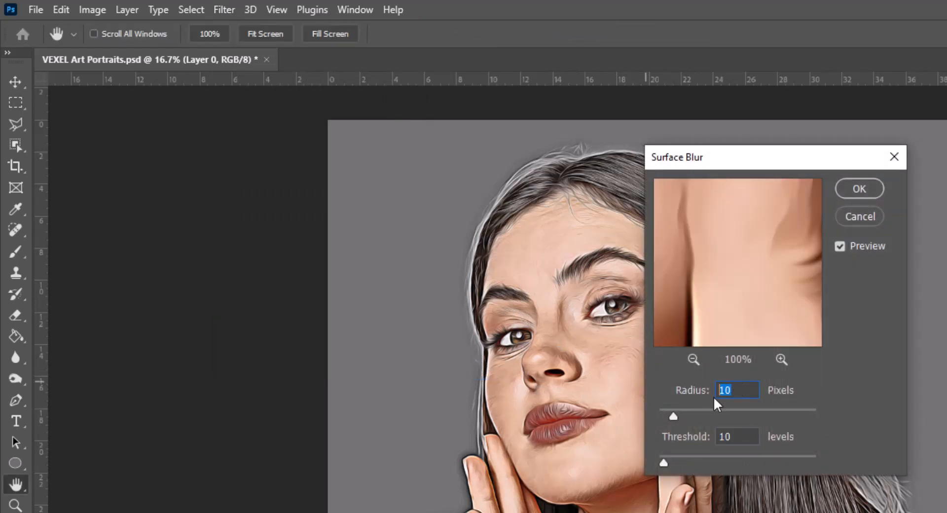
double_click(744, 438)
type("20")
left_click(862, 193)
key("m")
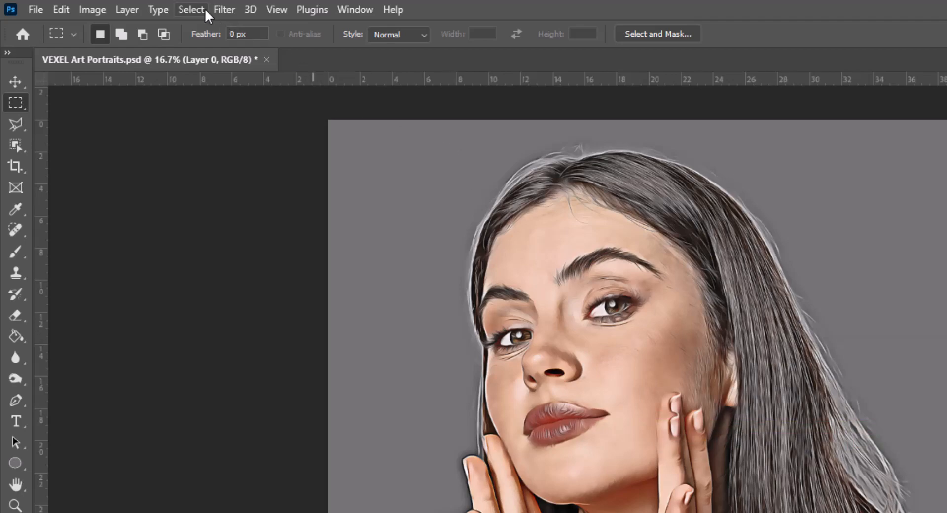
Open the Filter Gallery and choose the Artistic Cutout effect in place of Halftone Pattern.
left_click(224, 10)
left_click(255, 100)
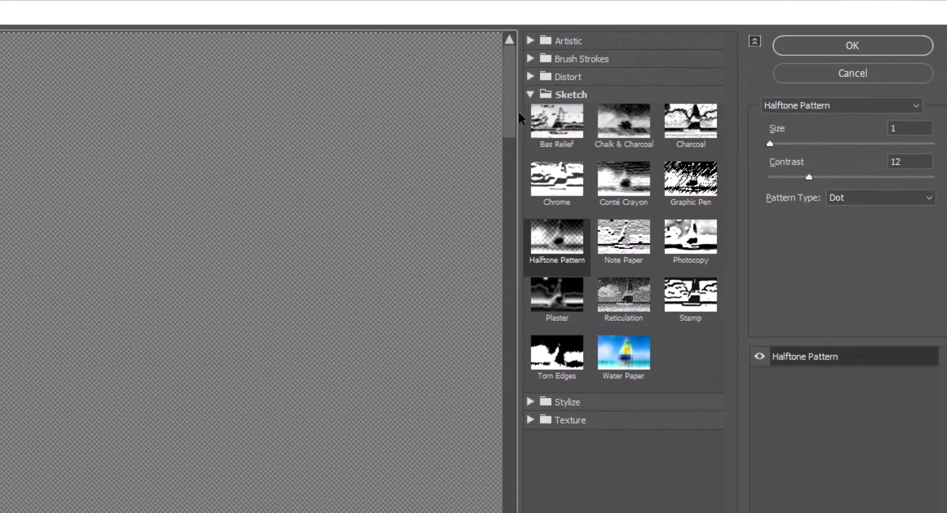
left_click(528, 92)
left_click(529, 39)
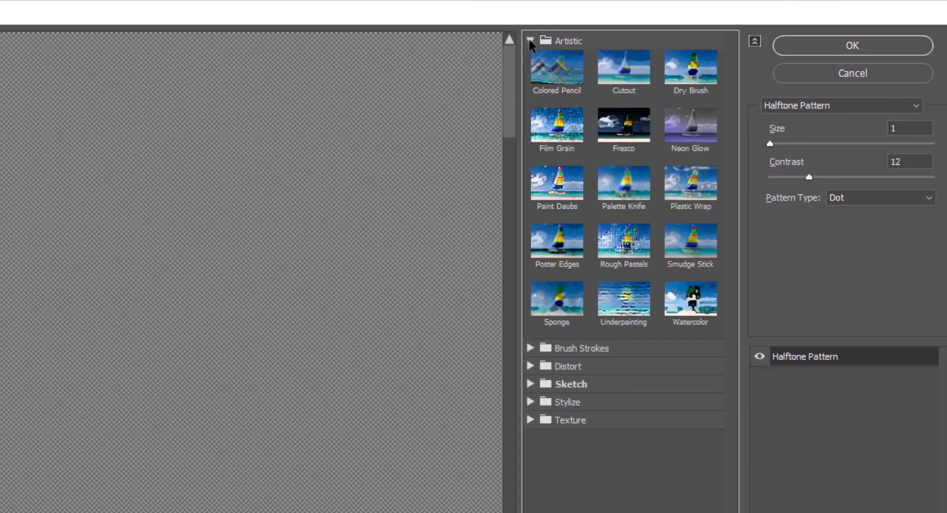
left_click(624, 74)
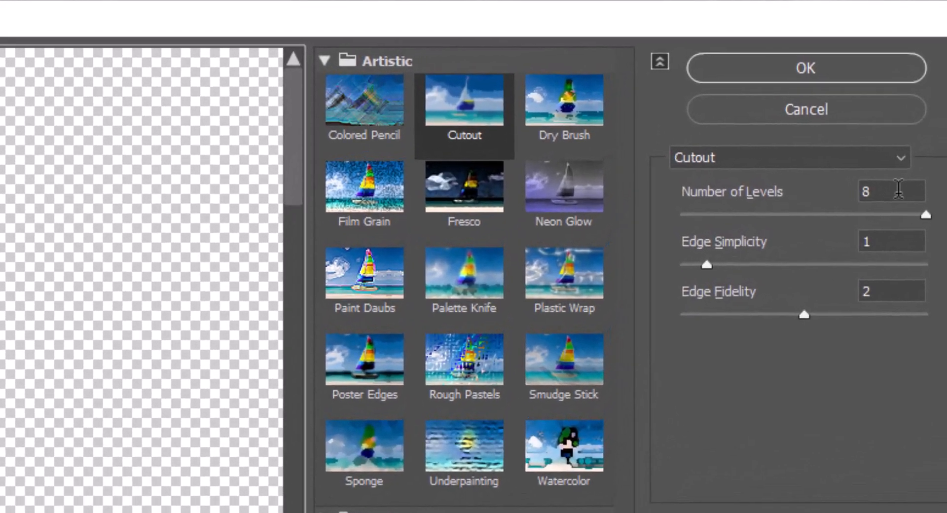
Set Cutout to 5 levels, edge simplicity 5 and edge fidelity 3, and apply it to the portrait.
left_click(887, 127)
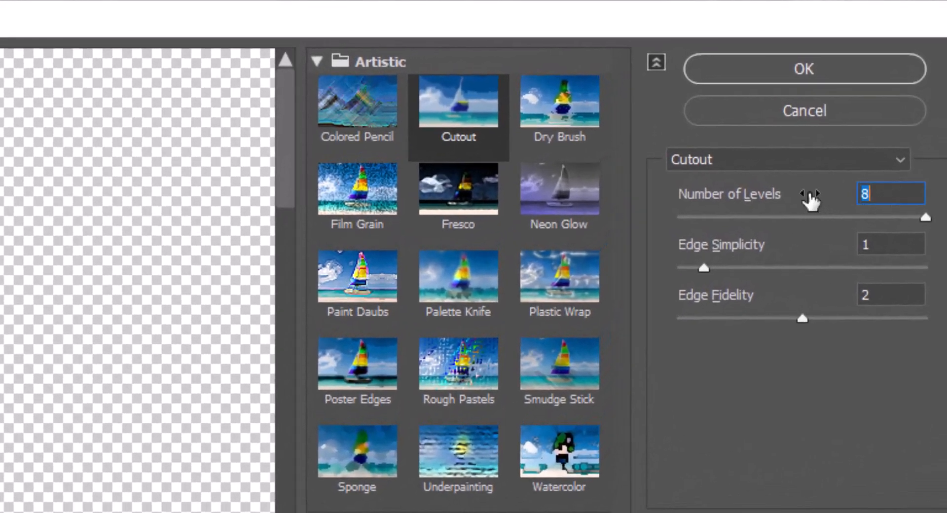
type("5")
left_click(875, 247)
type("5")
left_click(871, 296)
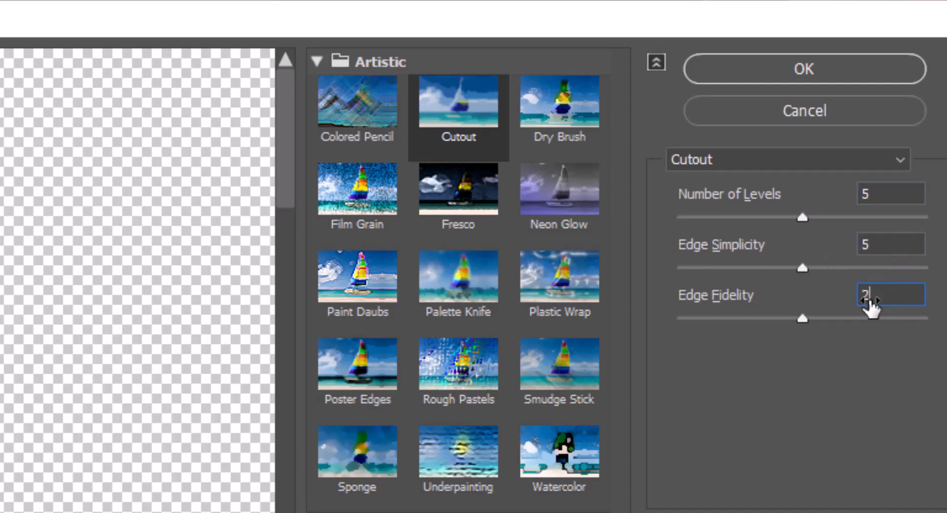
type("3")
left_click(880, 245)
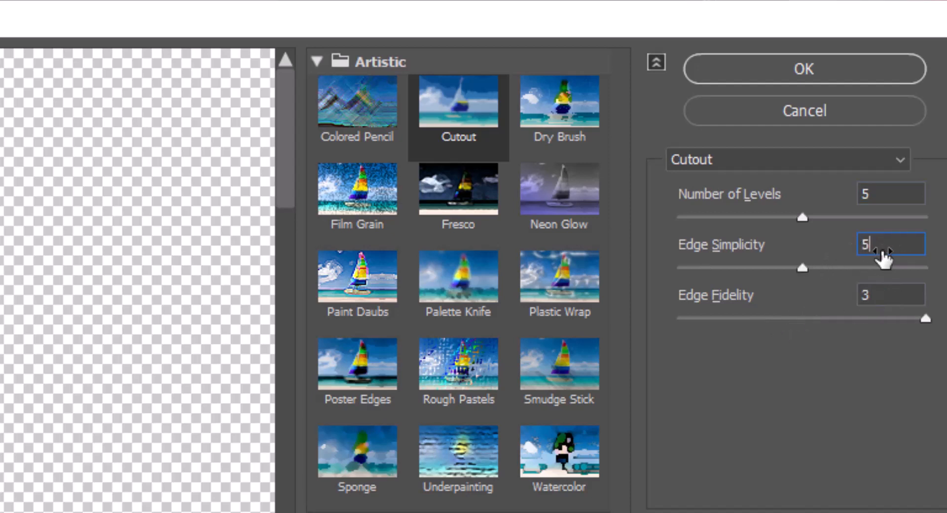
key("ctrl+minus")
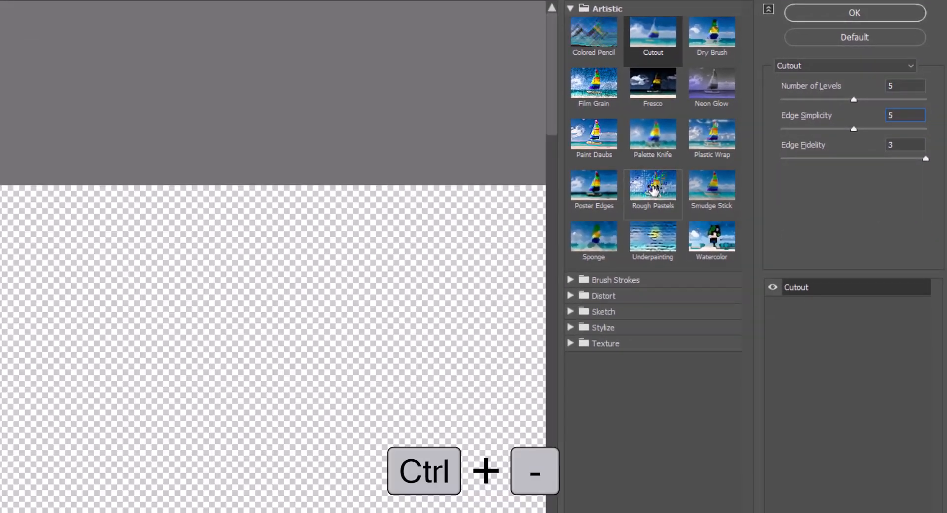
key("ctrl+minus")
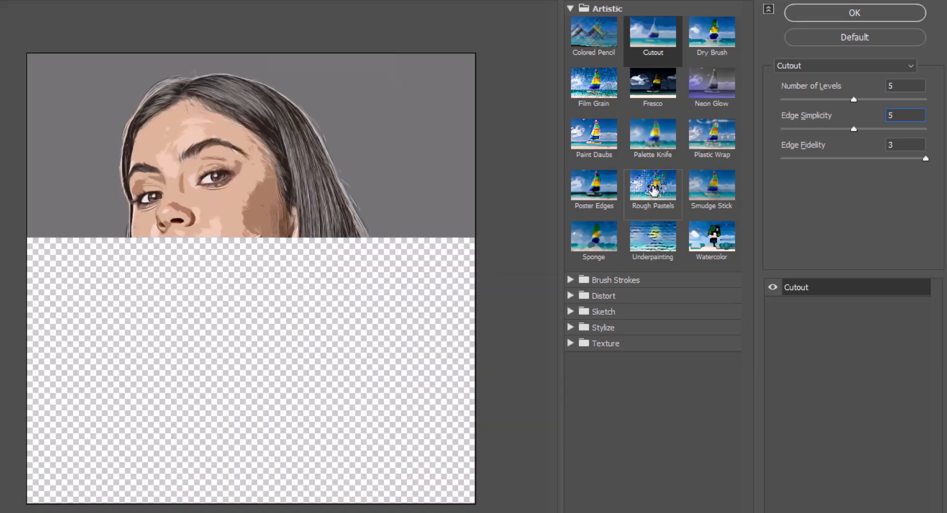
left_click(848, 12)
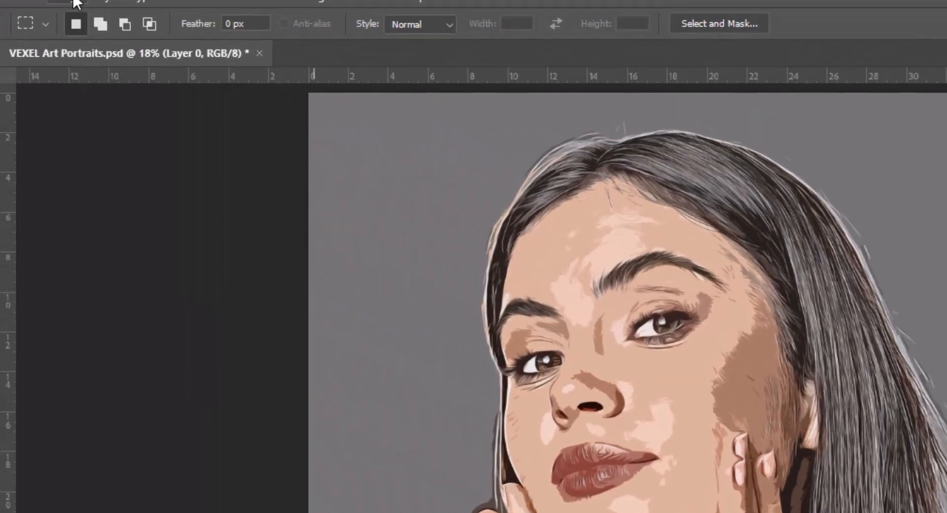
Apply a Brightness/Contrast adjustment to the portrait with the contrast at 100.
left_click(110, 11)
mouse_move(135, 67)
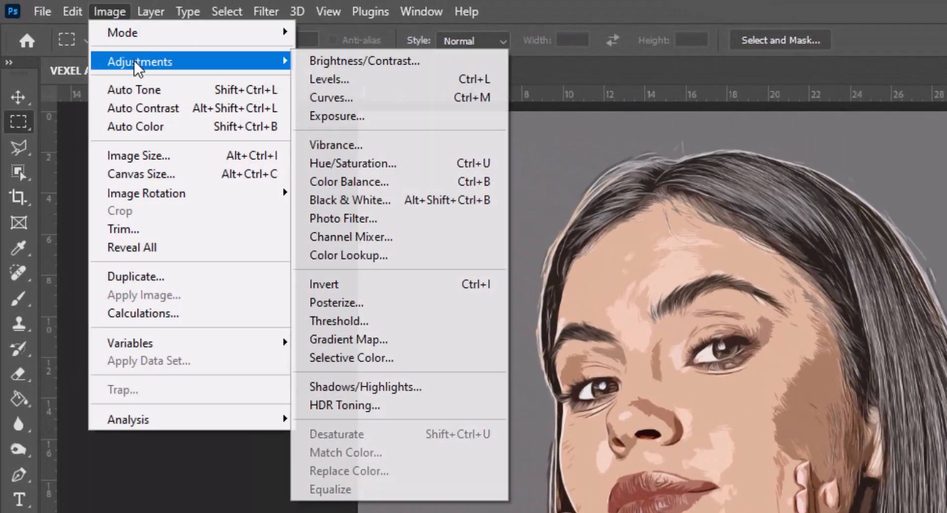
left_click(375, 61)
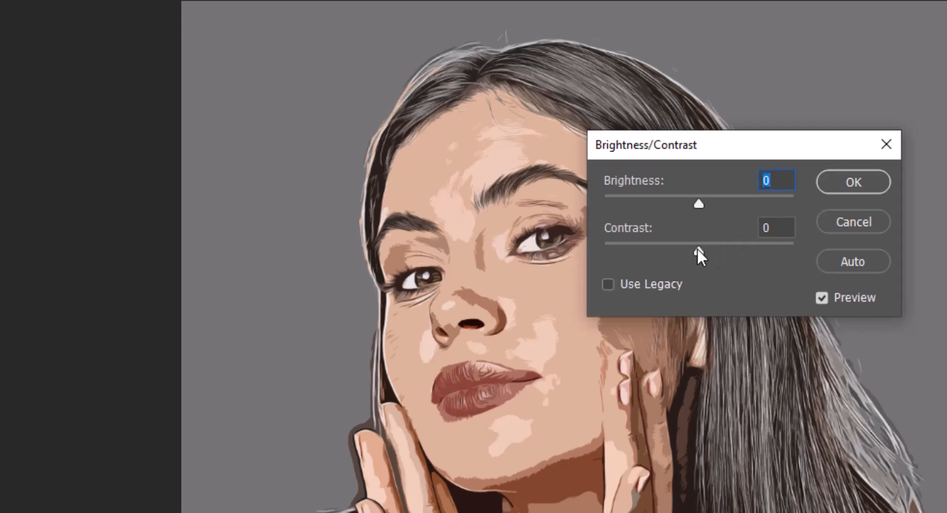
left_click_drag(697, 248, 833, 246)
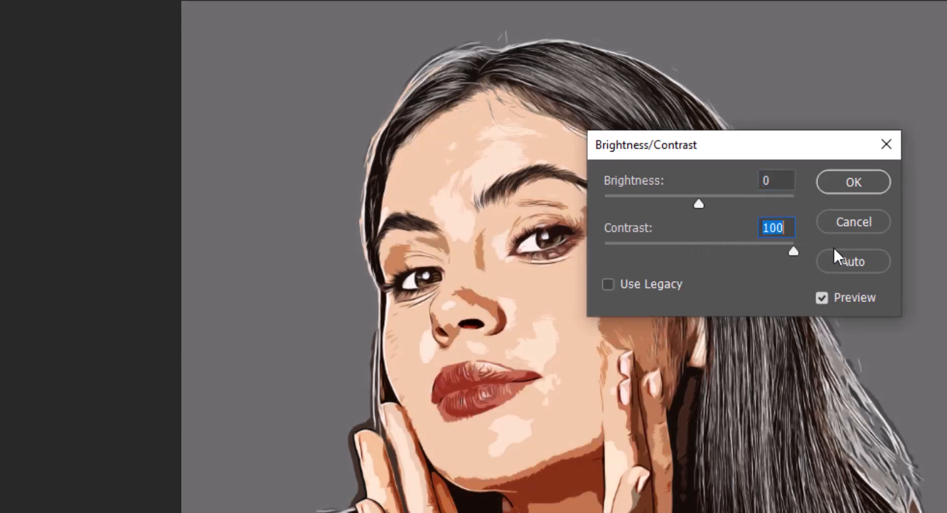
left_click(870, 183)
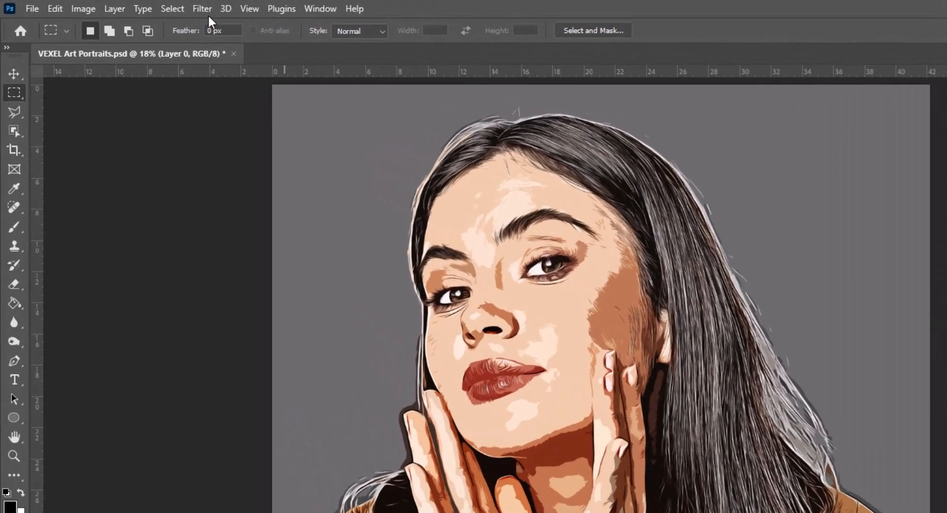
Apply an Unsharp Mask filter to the portrait with an amount of 100%, keeping the 5.0 pixel radius and threshold 0.
left_click(137, 6)
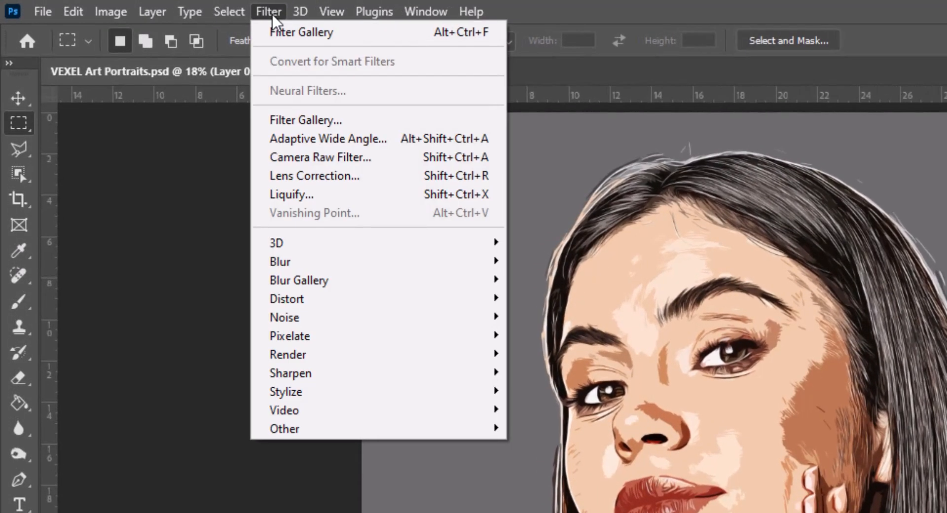
mouse_move(298, 375)
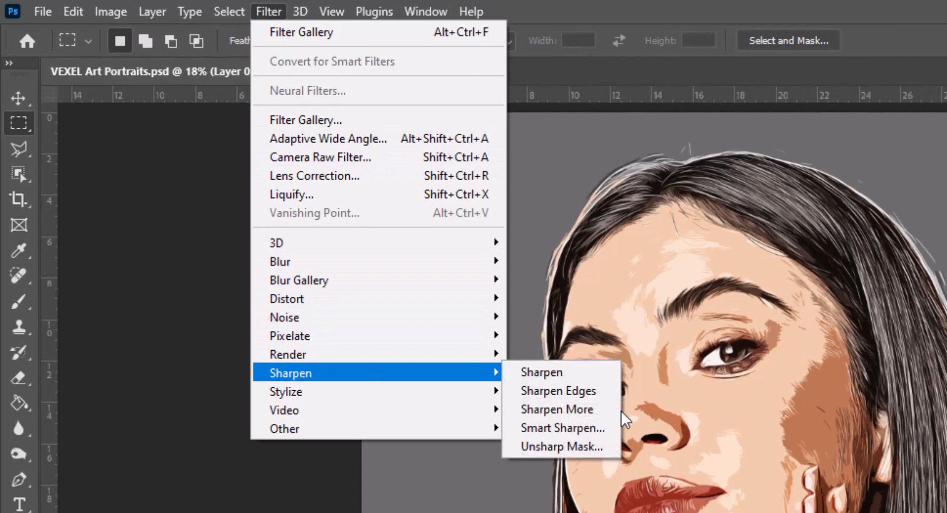
left_click(582, 450)
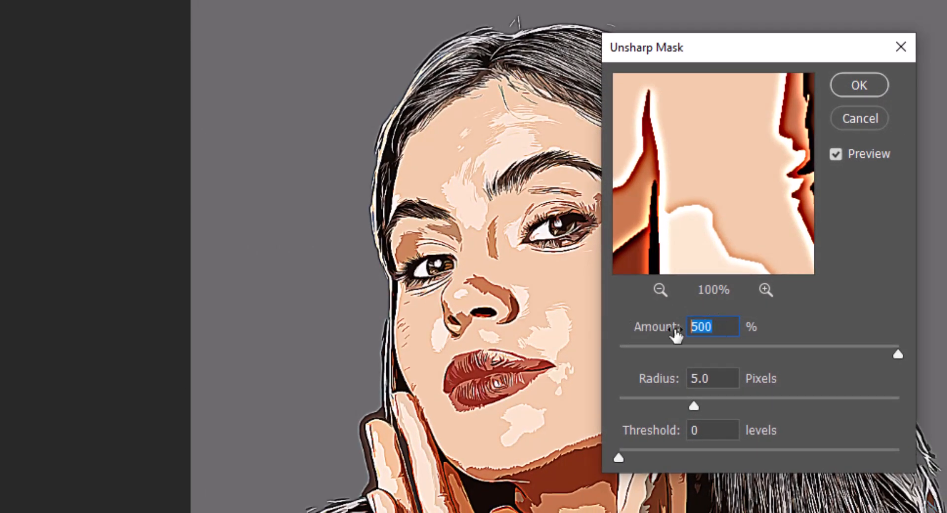
type("100")
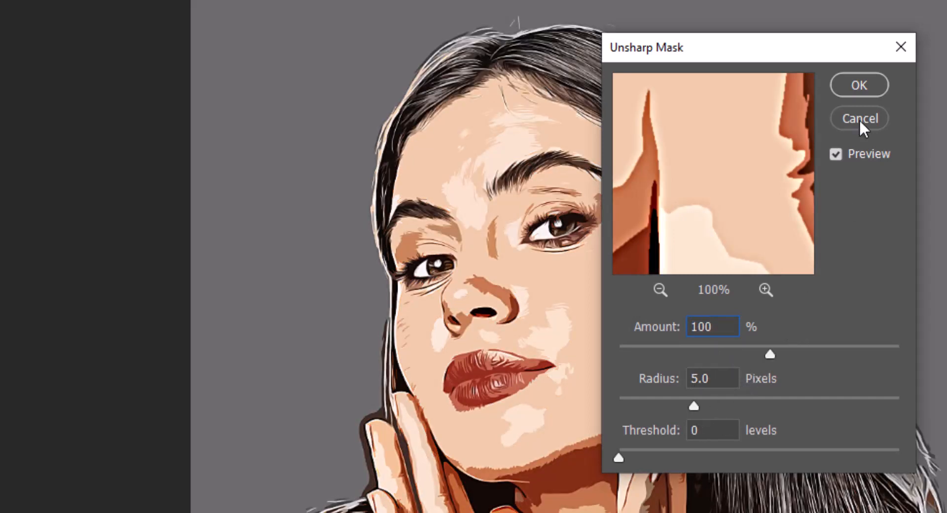
left_click(859, 85)
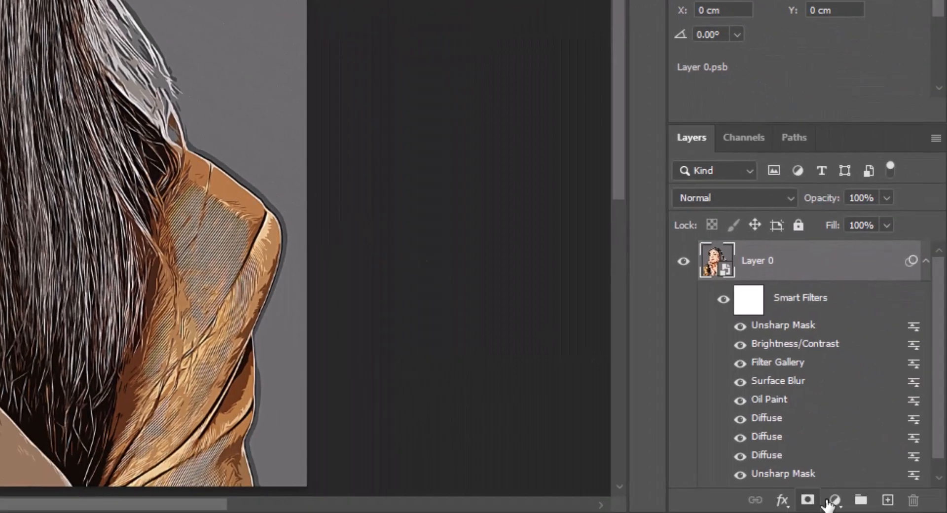
Add a Levels adjustment layer above the portrait with midtones at 0.9 and the white input level at 240.
left_click(836, 501)
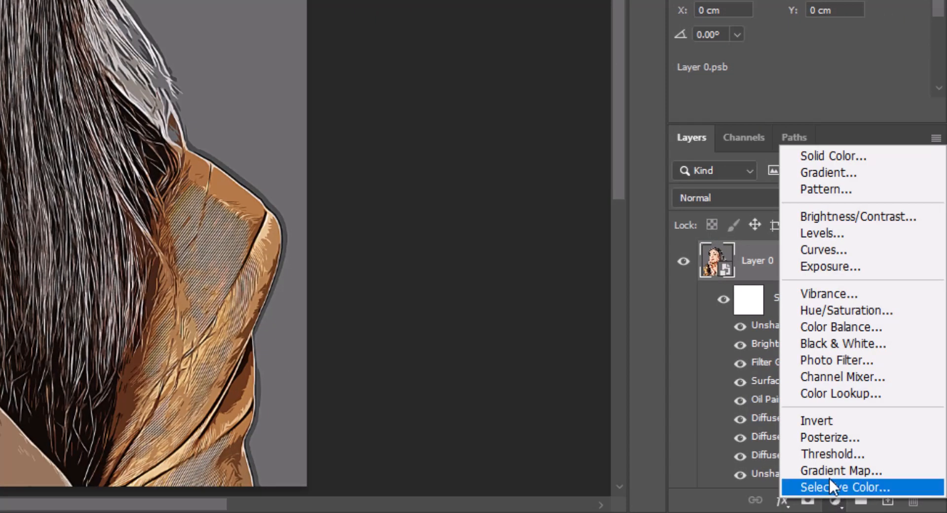
left_click(879, 231)
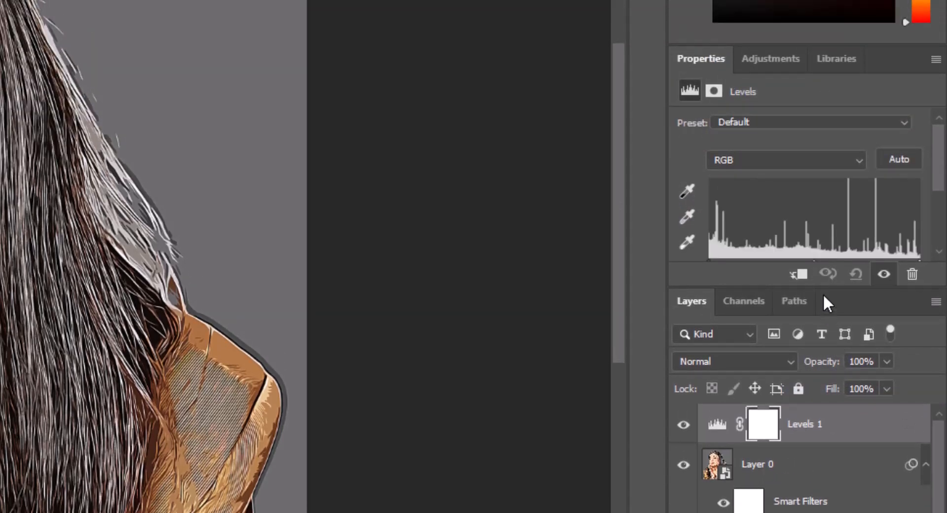
scroll(824, 231, "down", 3)
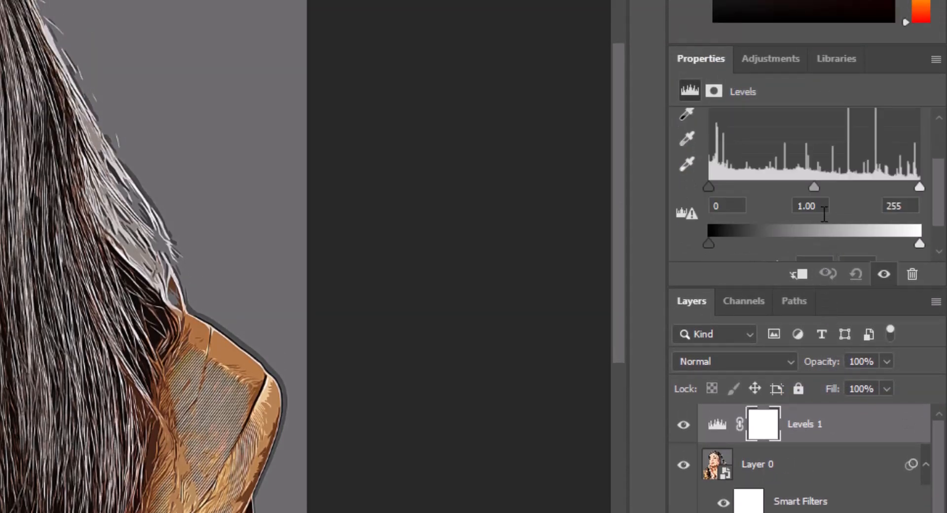
left_click(804, 206)
type("0.9")
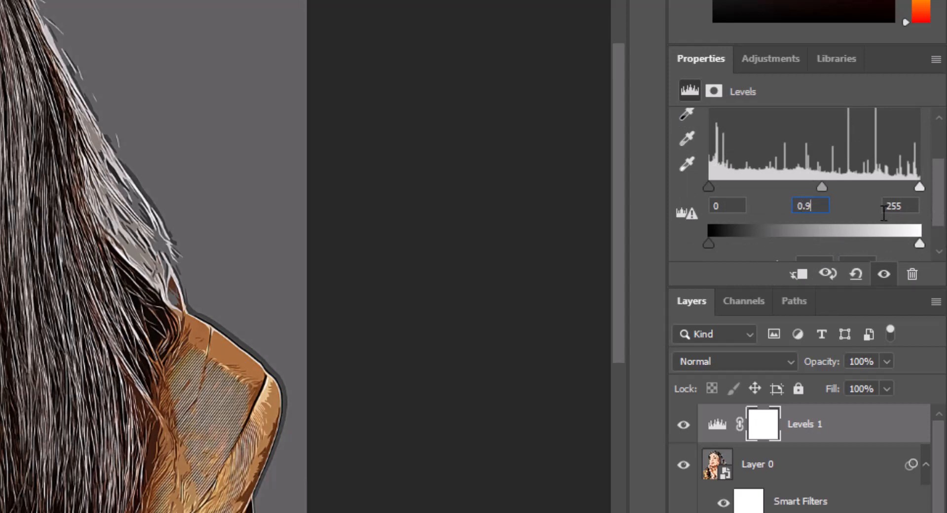
left_click(911, 207)
type("240")
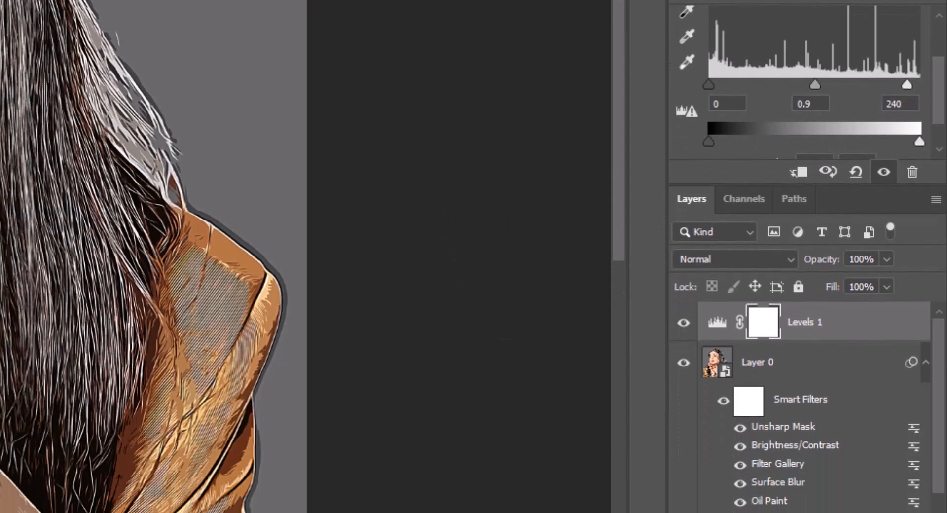
Add a Gradient Map adjustment layer above the Levels layer and set its blend mode to Color.
left_click(835, 501)
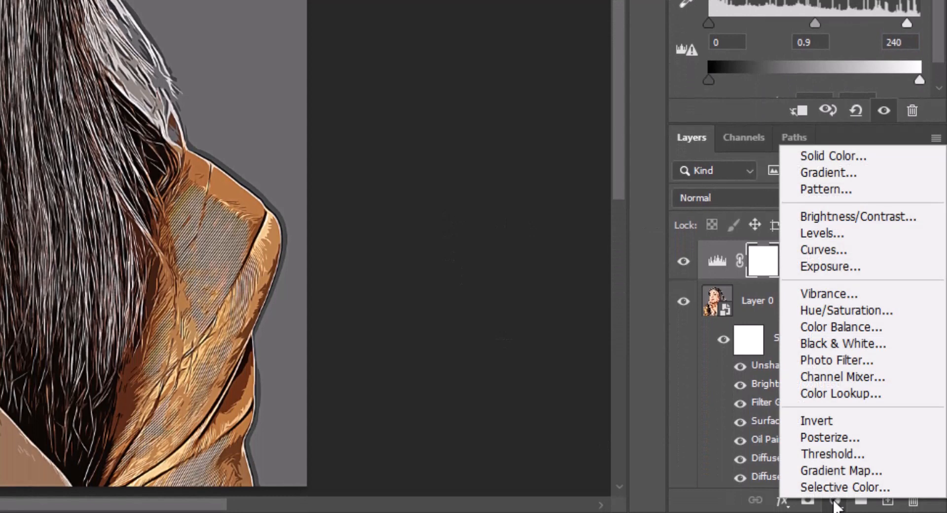
left_click(849, 471)
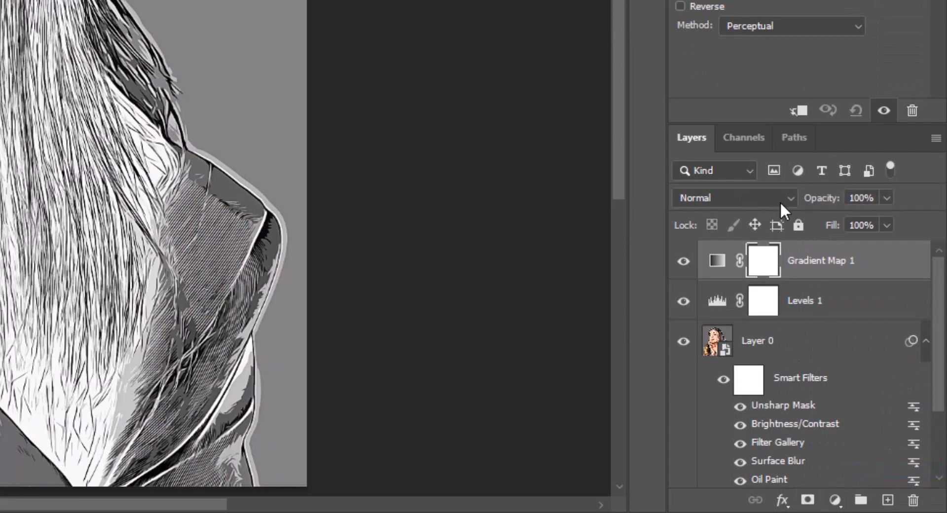
left_click(786, 197)
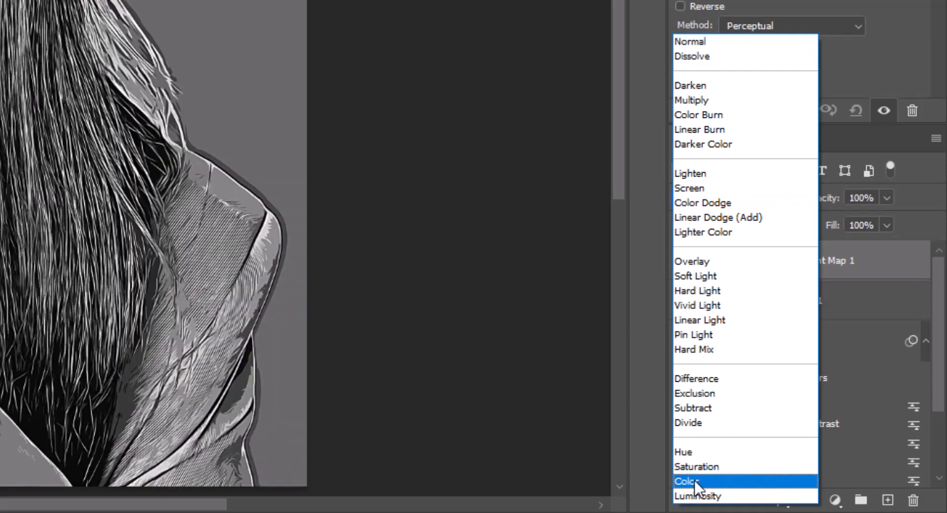
left_click(694, 480)
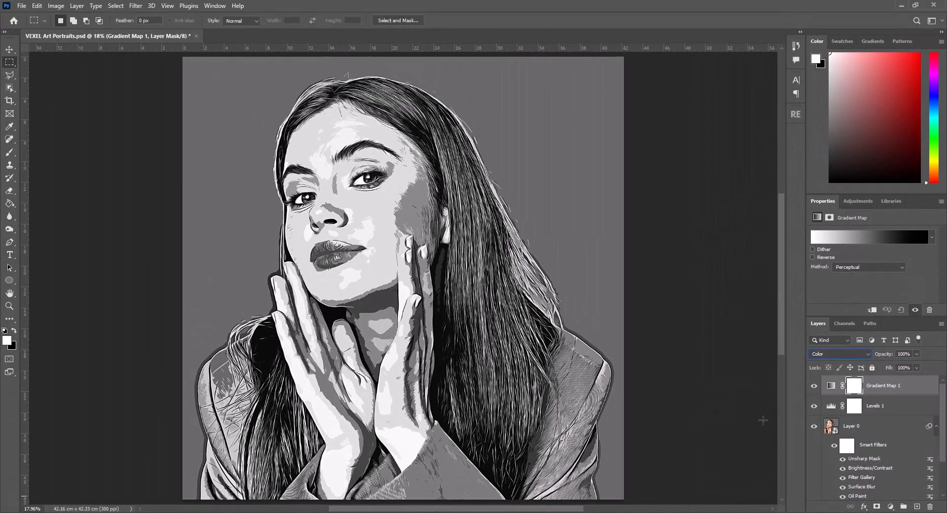
Open the gradient map's gradient for editing, expand the Reds presets and move the editor clear of the face.
left_click(853, 239)
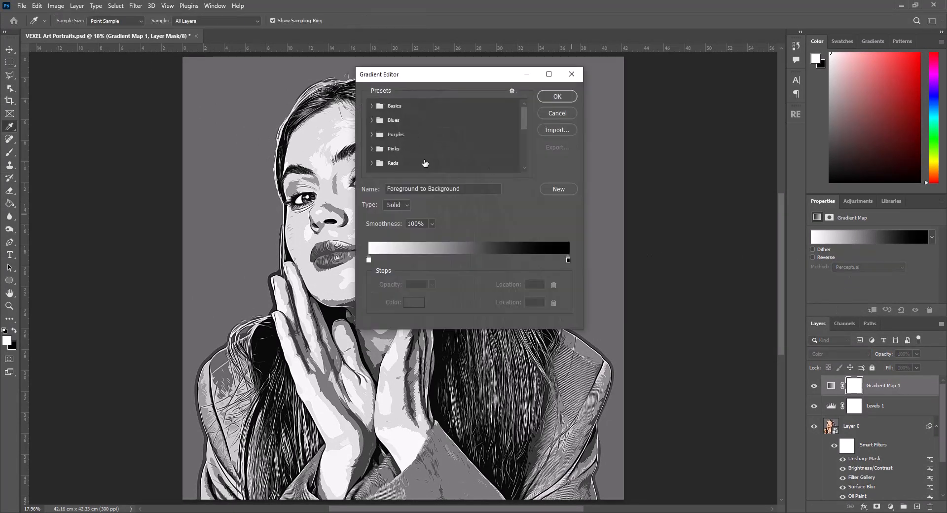
left_click(372, 106)
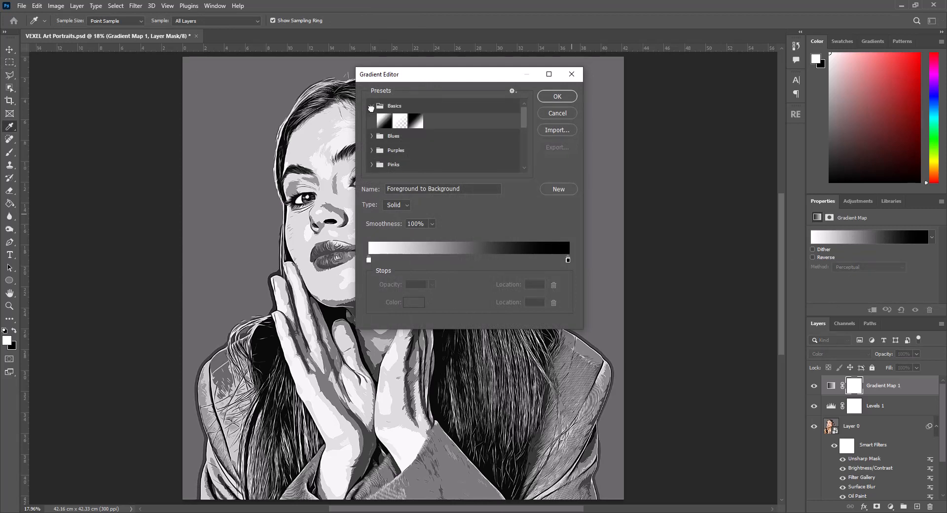
left_click(372, 106)
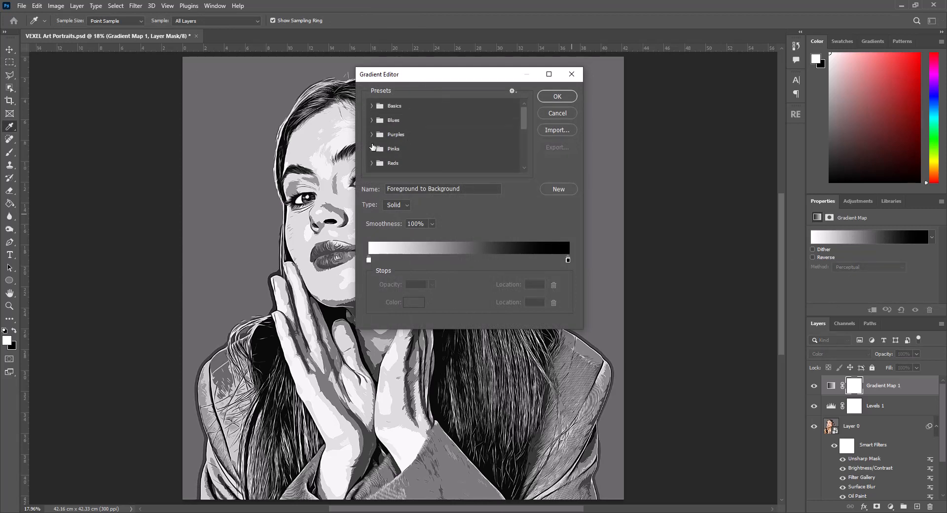
left_click(372, 163)
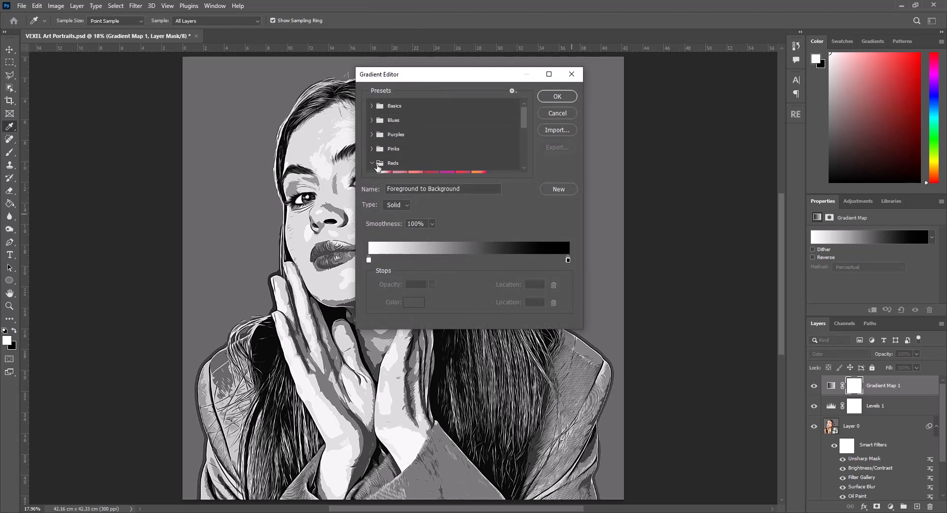
scroll(428, 156, "down", 2)
left_click_drag(427, 76, 577, 97)
Try several Reds gradient presets on the portrait, from Red_01 and Red_02 through to Red_05.
left_click(538, 170)
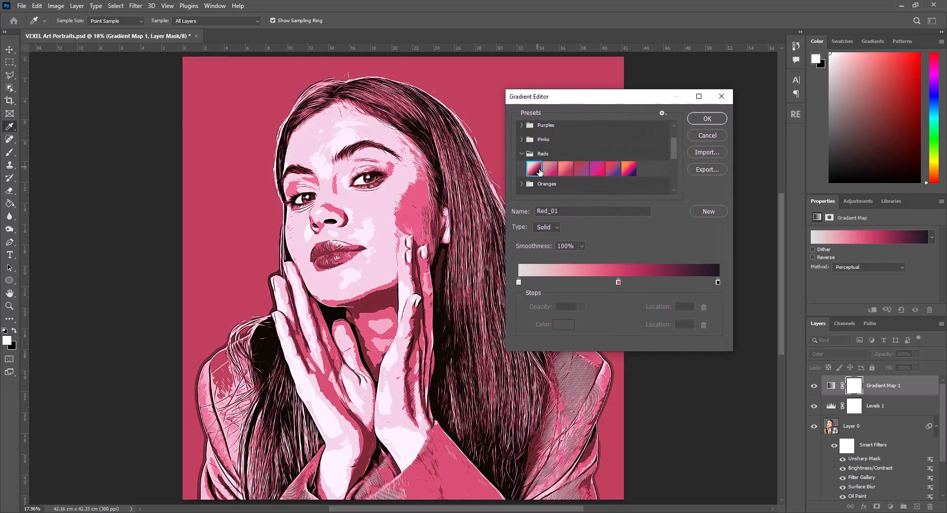
left_click(555, 172)
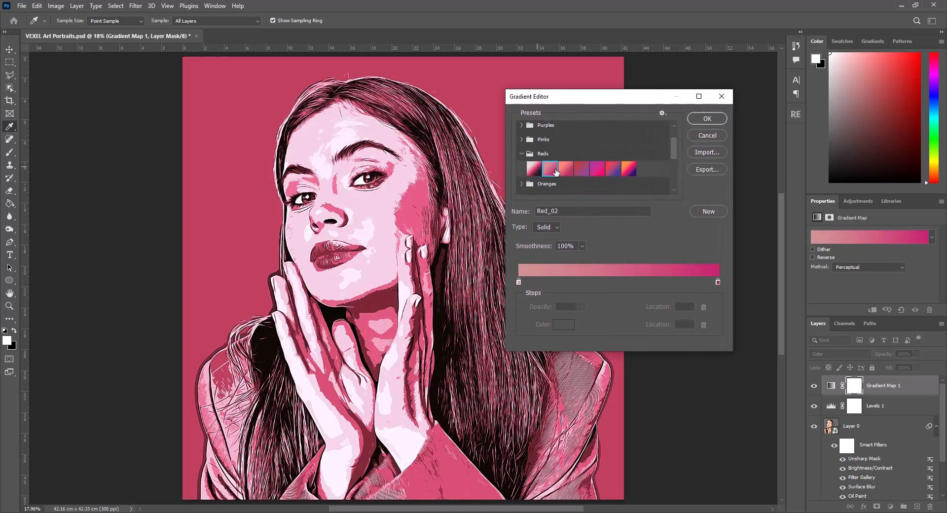
left_click(581, 172)
left_click(630, 170)
left_click(598, 169)
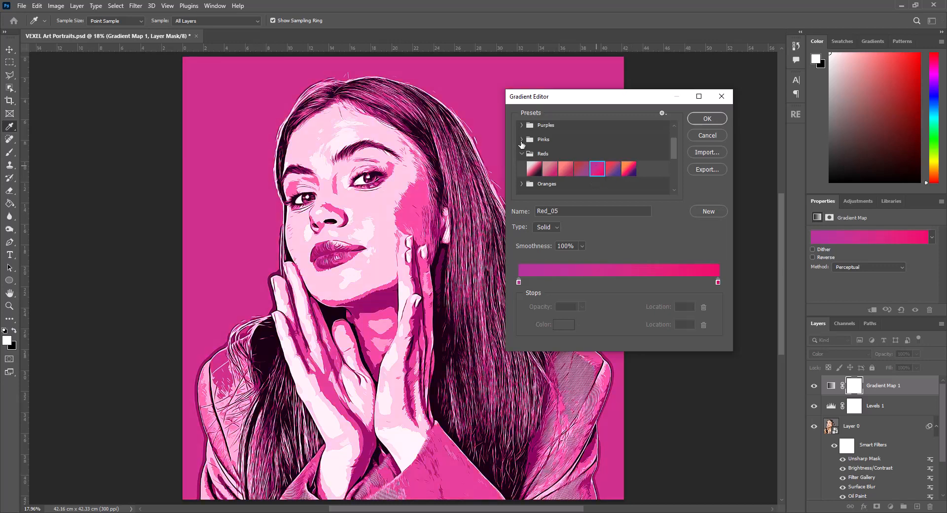
Try several Pinks gradient presets on the gradient map, ending with Pink_17.
left_click(522, 140)
left_click(549, 159)
left_click(611, 171)
left_click(645, 172)
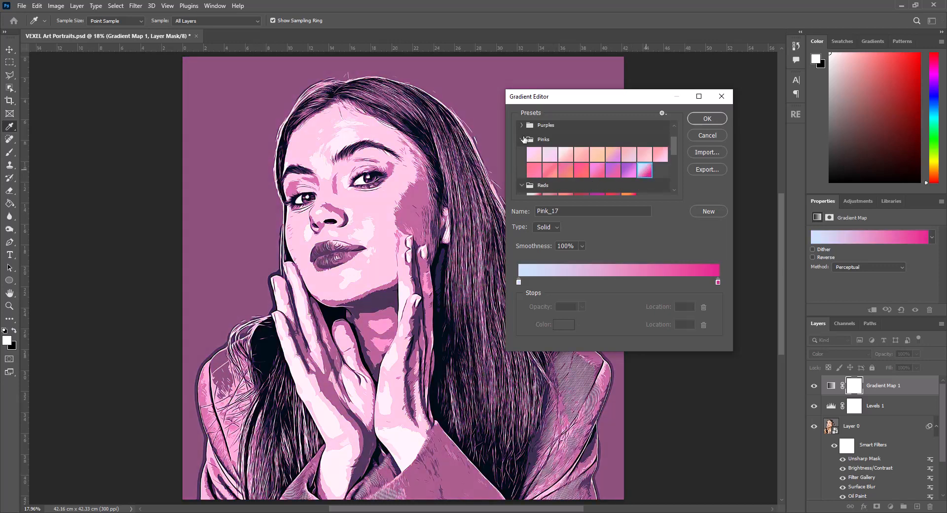
Try several Purples gradient presets on the gradient map, ending with Purple_07.
left_click(522, 126)
left_click(567, 172)
left_click(551, 142)
left_click(629, 143)
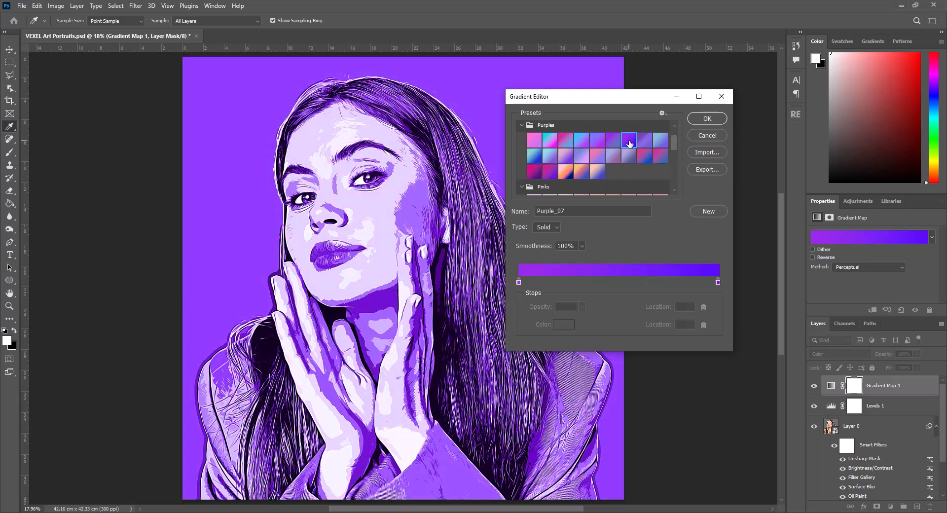
Try the Blues preset Blue_13, and choose Blue_25 for the gradient map.
scroll(555, 154, "up", 2)
left_click(537, 142)
left_click(585, 174)
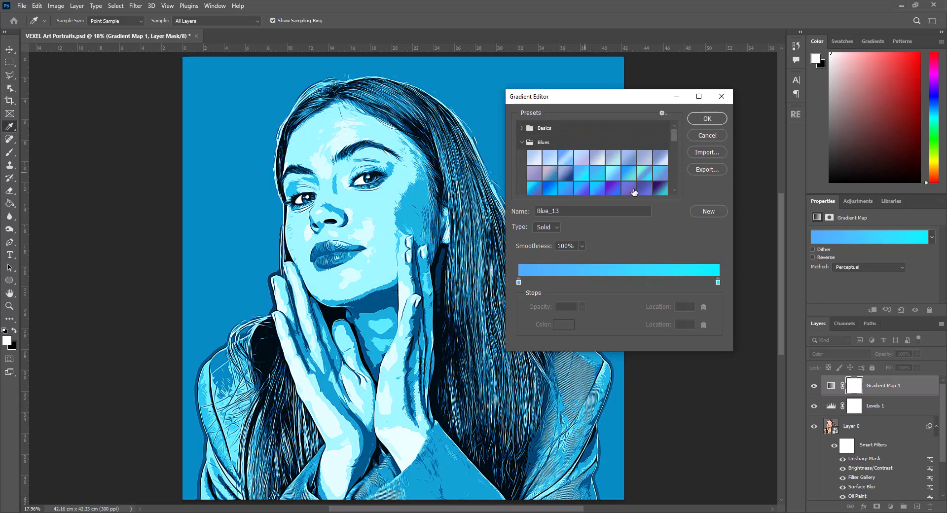
left_click(631, 190)
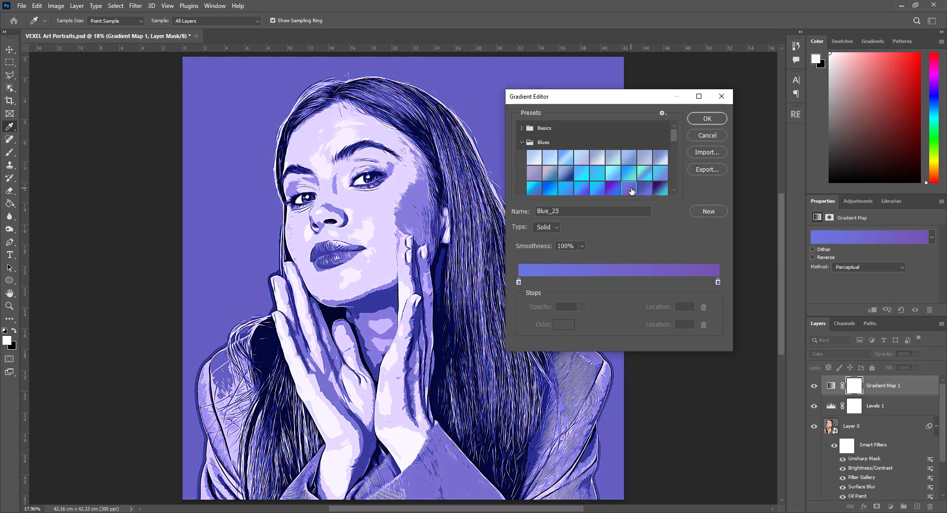
Change the gradient's starting color stop to dark navy 020948.
double_click(519, 283)
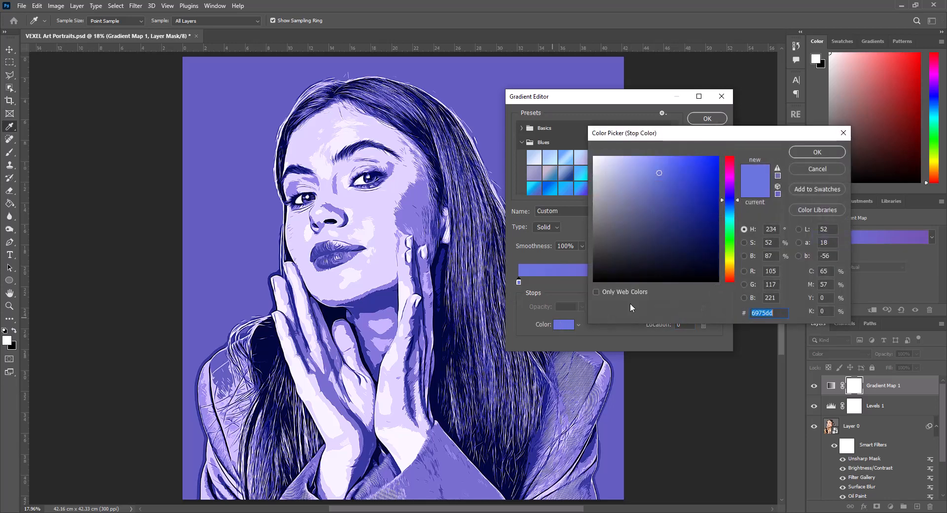
mouse_move(669, 226)
left_mouse_down()
mouse_move(710, 197)
mouse_move(722, 152)
left_mouse_up()
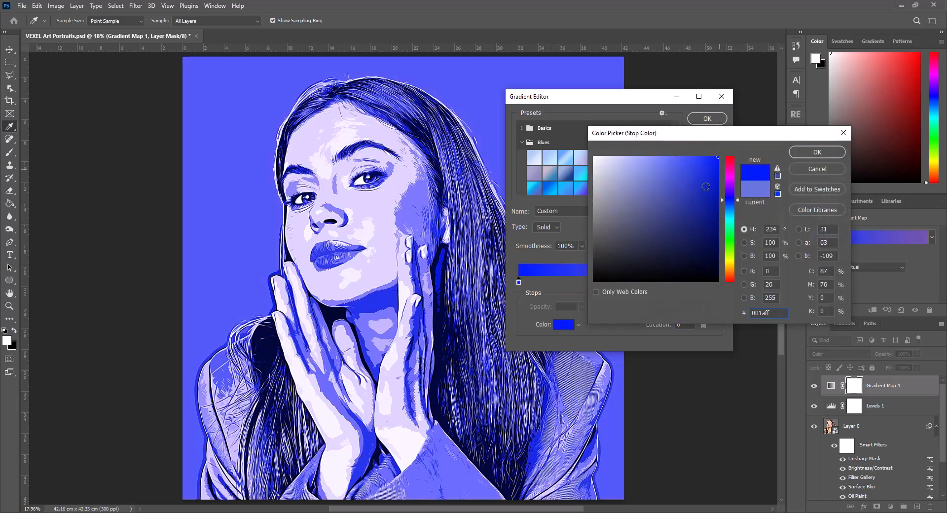
left_click_drag(709, 254, 717, 245)
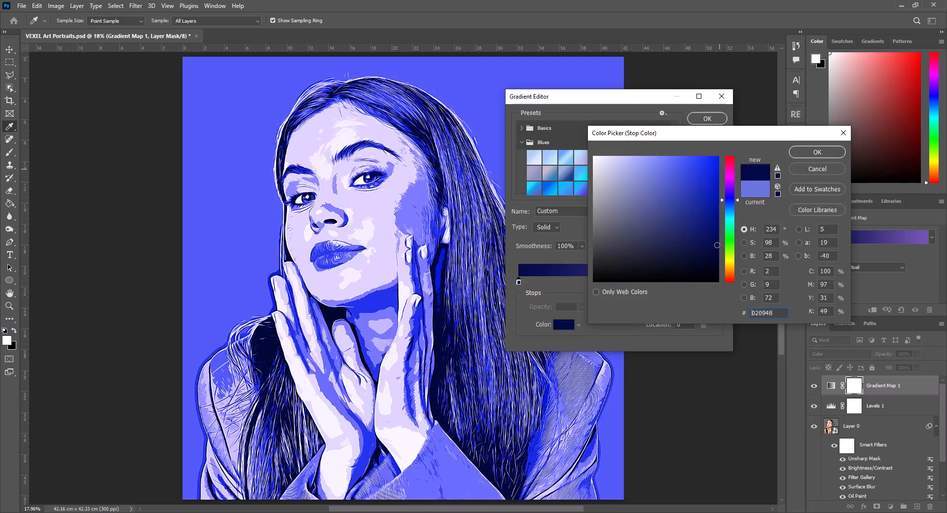
left_click(809, 152)
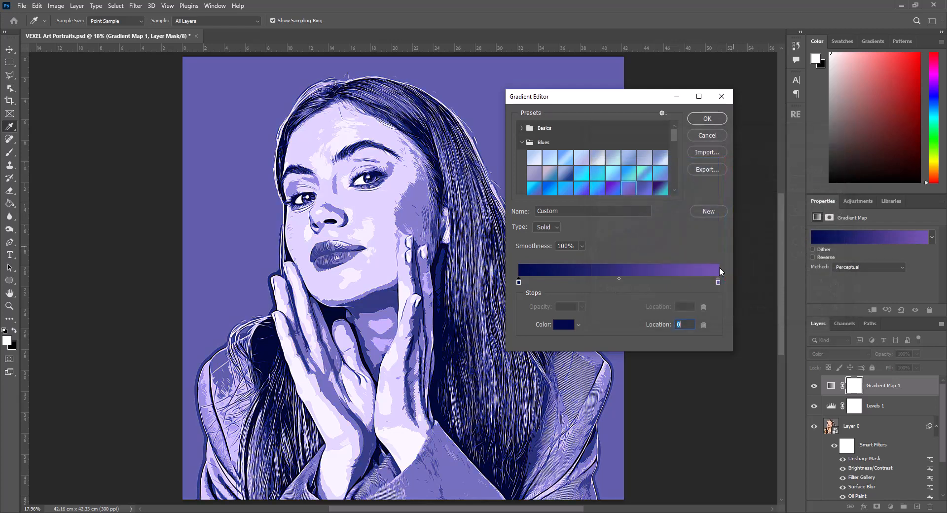
Change the gradient's end color stop to bright red ff0707 and accept the edited gradient.
double_click(717, 280)
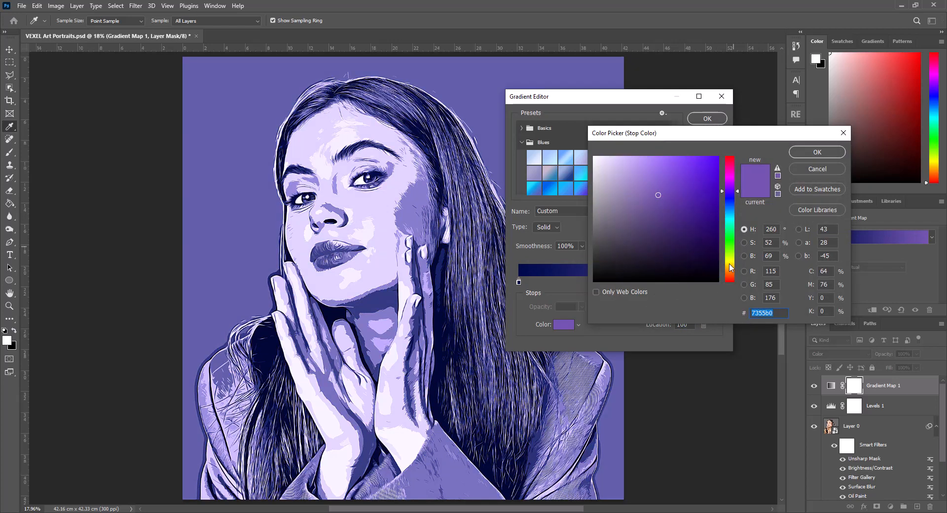
left_click(730, 271)
left_click_drag(731, 271, 733, 157)
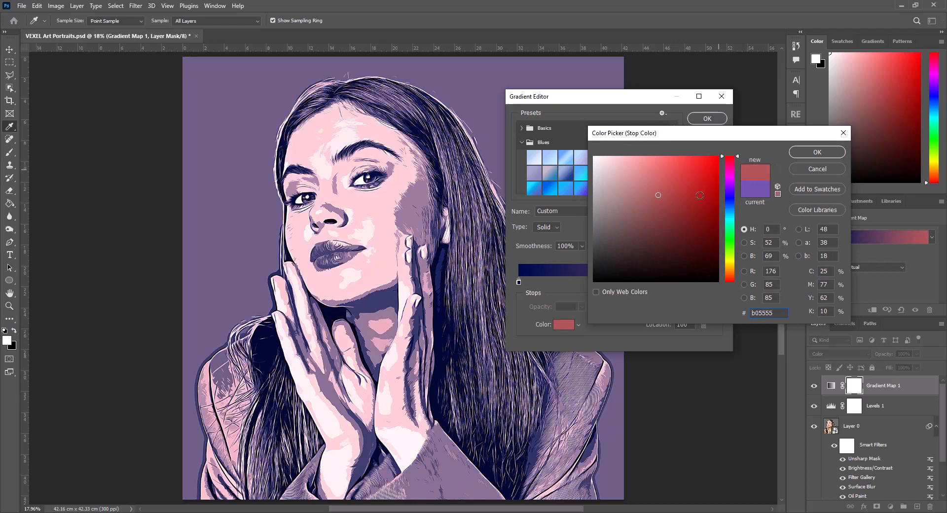
left_click_drag(699, 195, 715, 157)
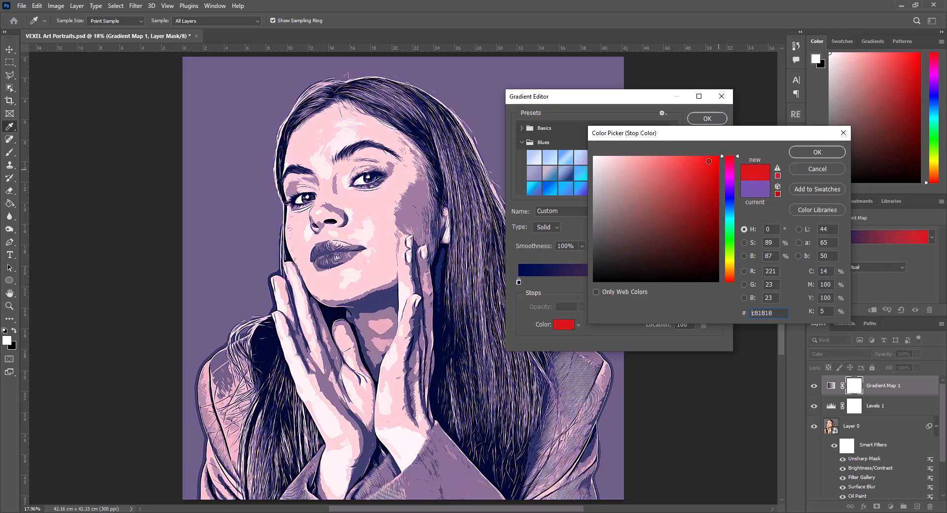
left_click(794, 158)
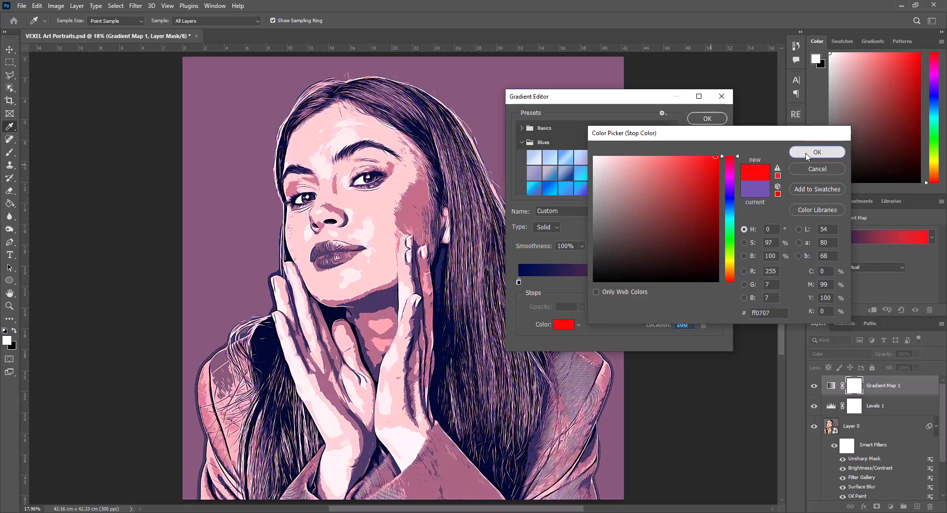
left_click(706, 118)
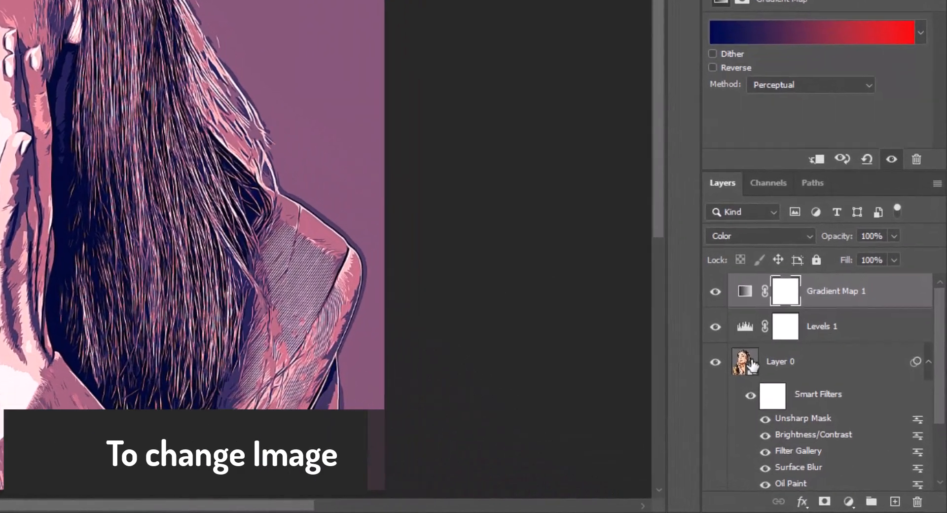
Open the contents of the Layer 0 smart object and place the beauty-portrait brunette photo as an embedded image.
left_click(832, 427)
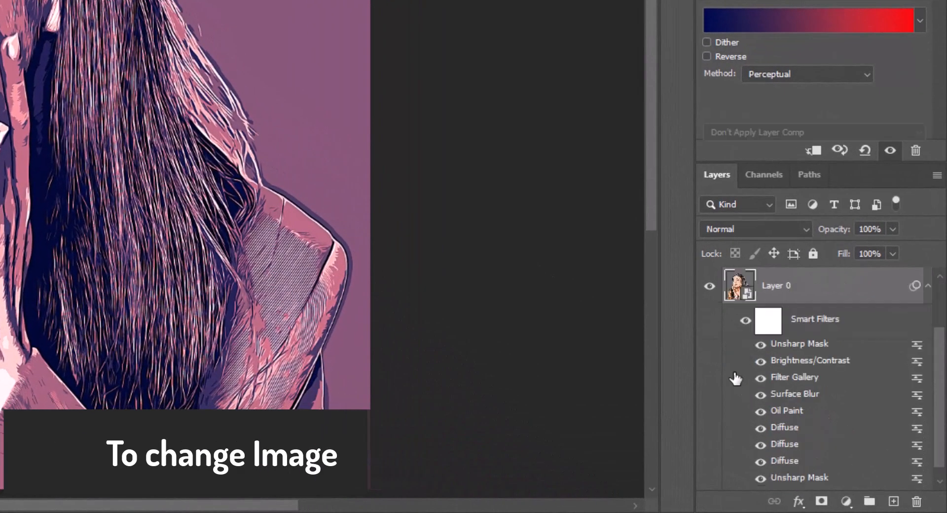
double_click(738, 286)
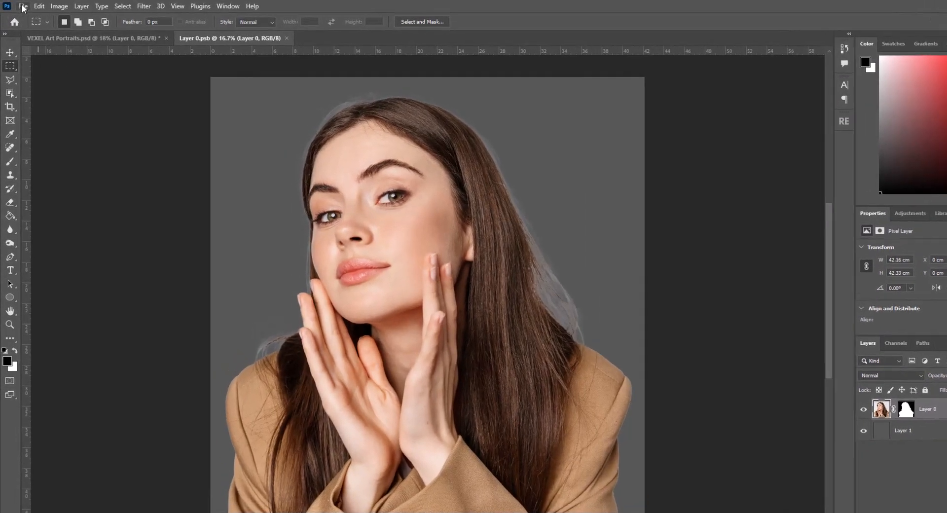
left_click(22, 6)
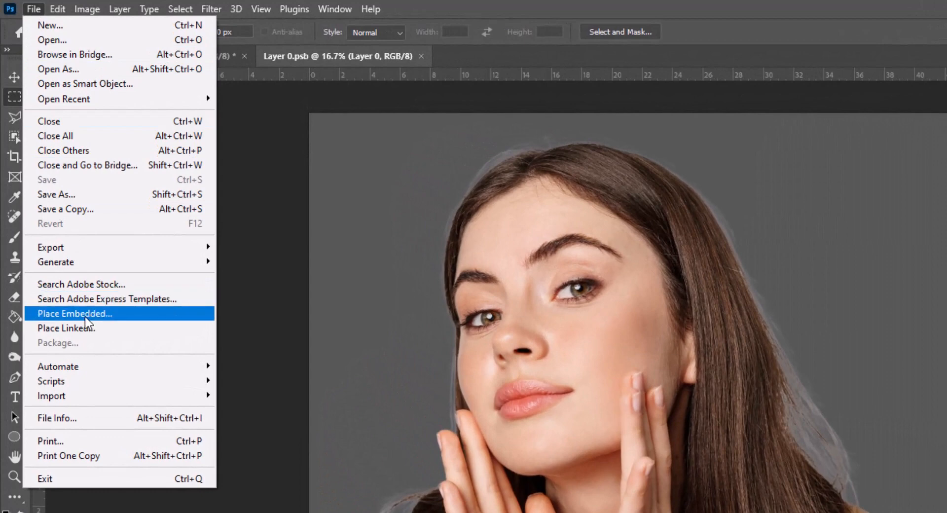
left_click(101, 315)
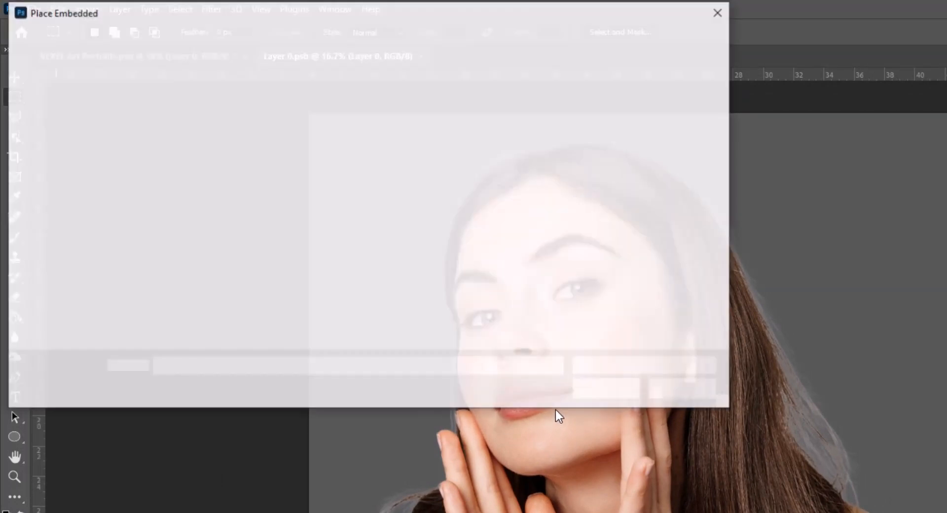
left_click(238, 181)
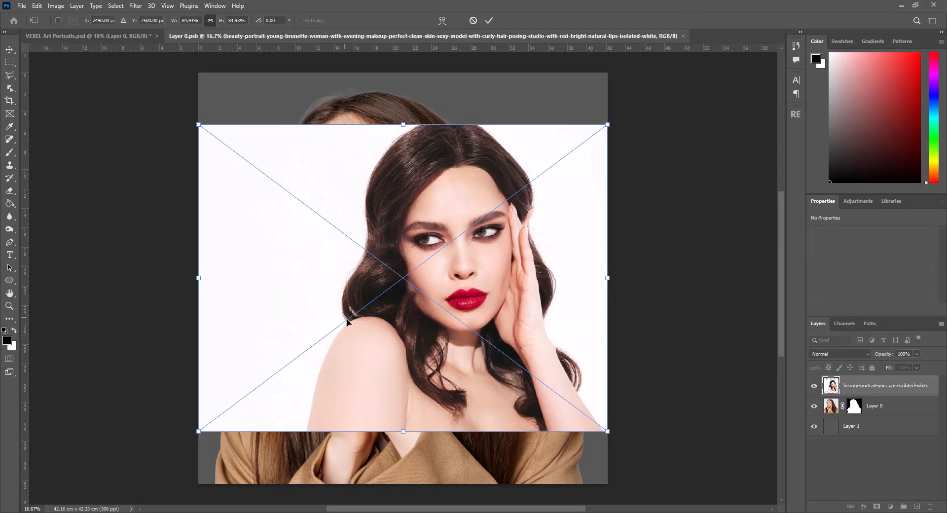
Scale the placed portrait to about 117% and position it so it covers the whole canvas, and commit the placement.
left_click_drag(198, 124, 90, 61)
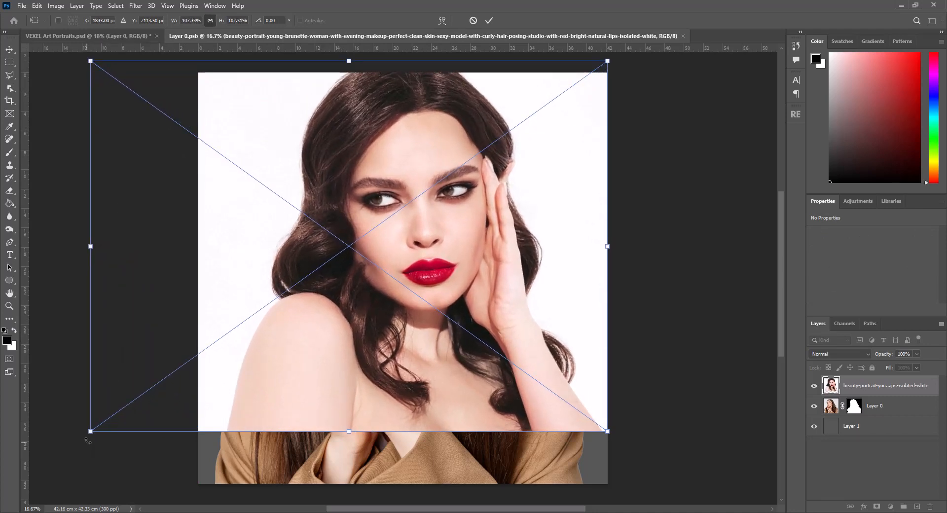
left_click_drag(90, 432, 55, 462)
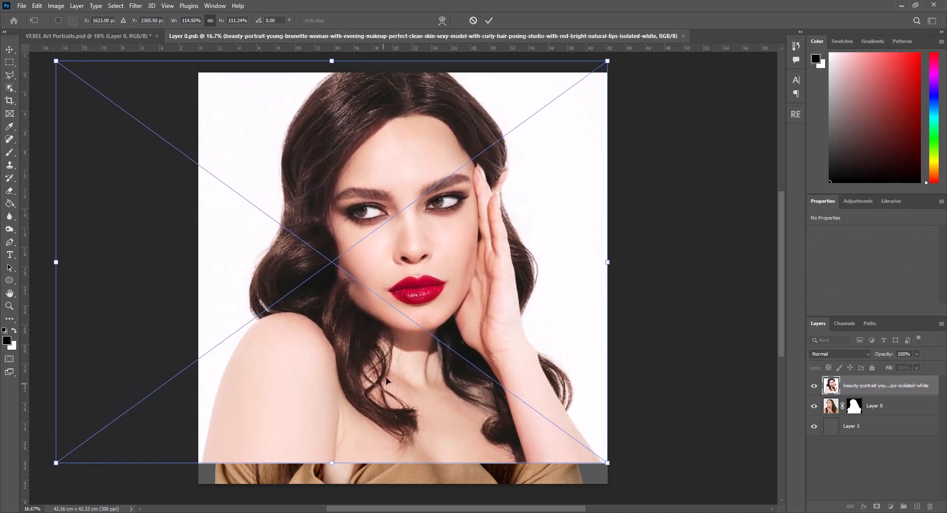
left_click_drag(397, 374, 397, 386)
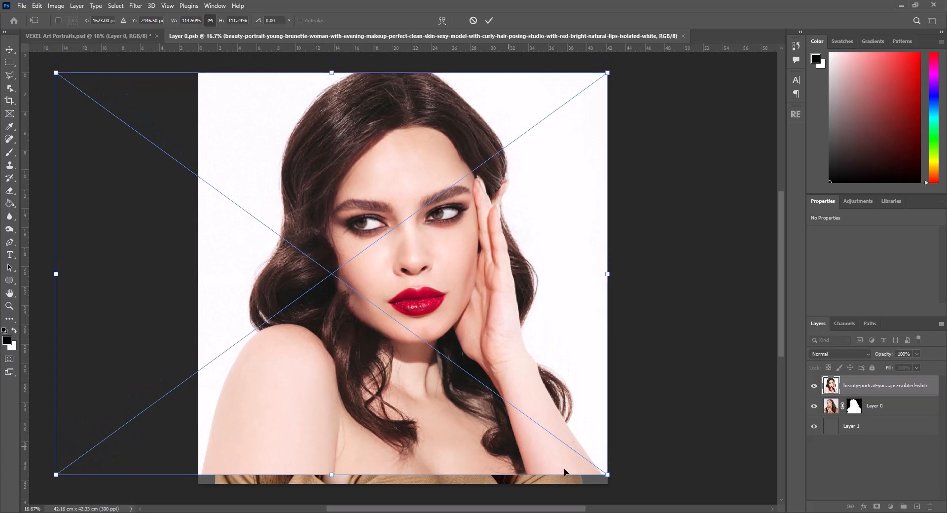
left_click_drag(609, 476, 621, 484)
key("Return")
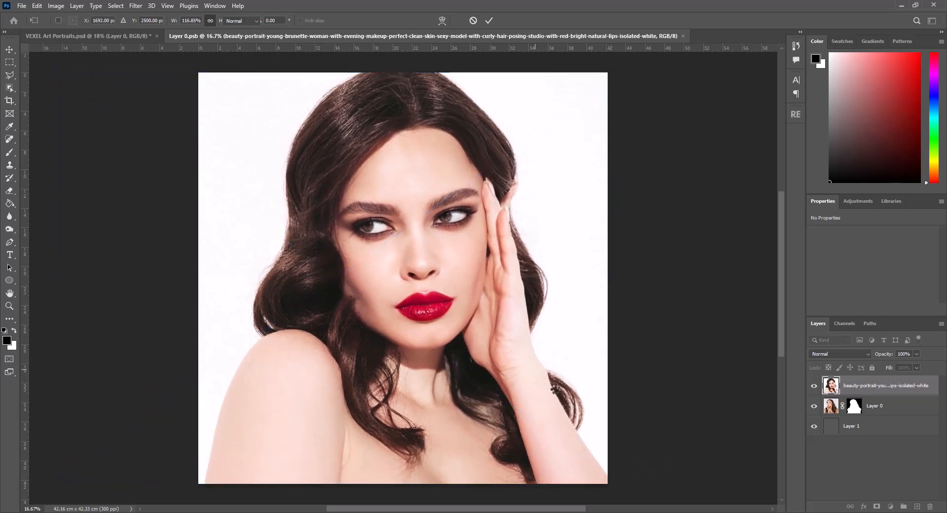
Close the Layer 0.psb smart object document and save its changes.
key("m")
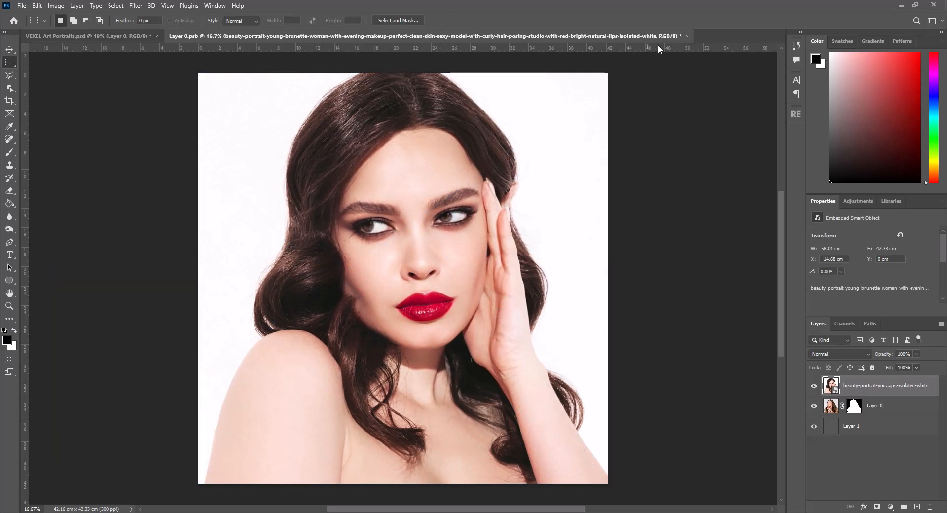
left_click(686, 36)
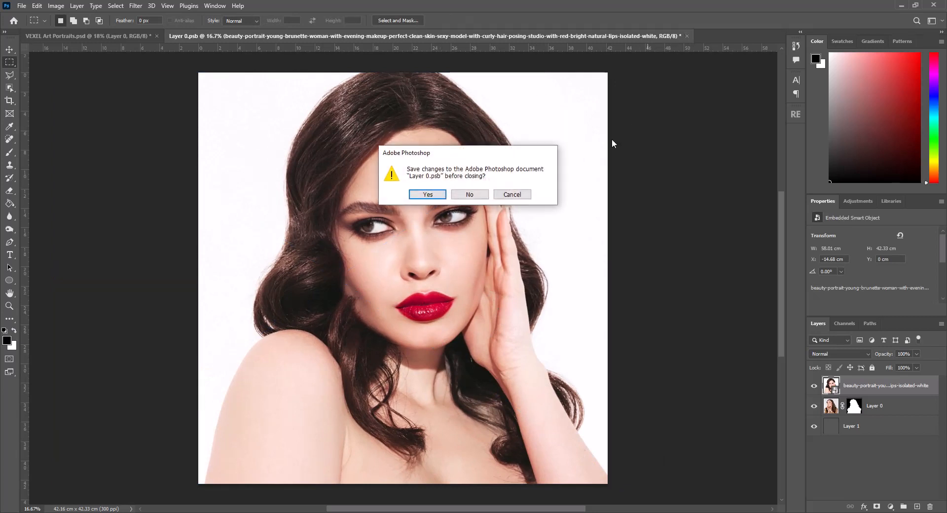
left_click(428, 195)
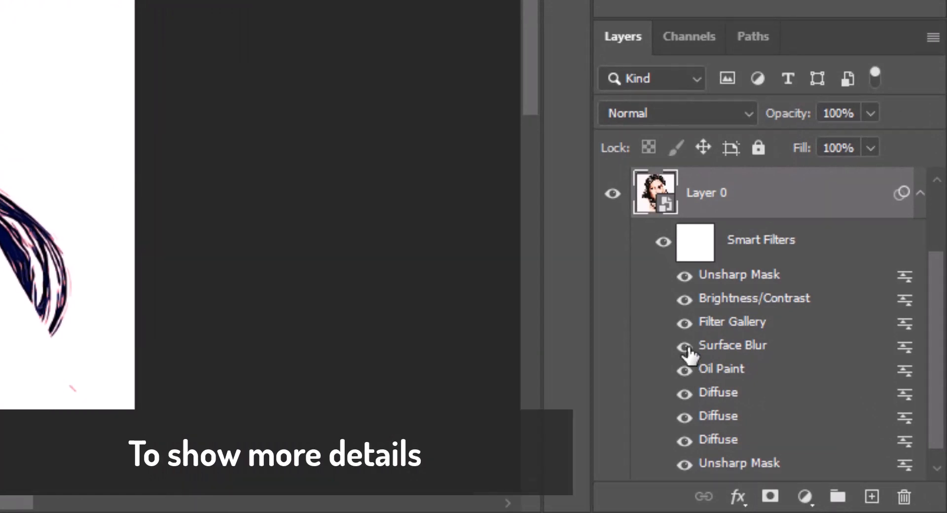
Hide the Surface Blur smart filter on Layer 0 and the Gradient Map 1 layer to show more detail and original colors.
left_click(684, 347)
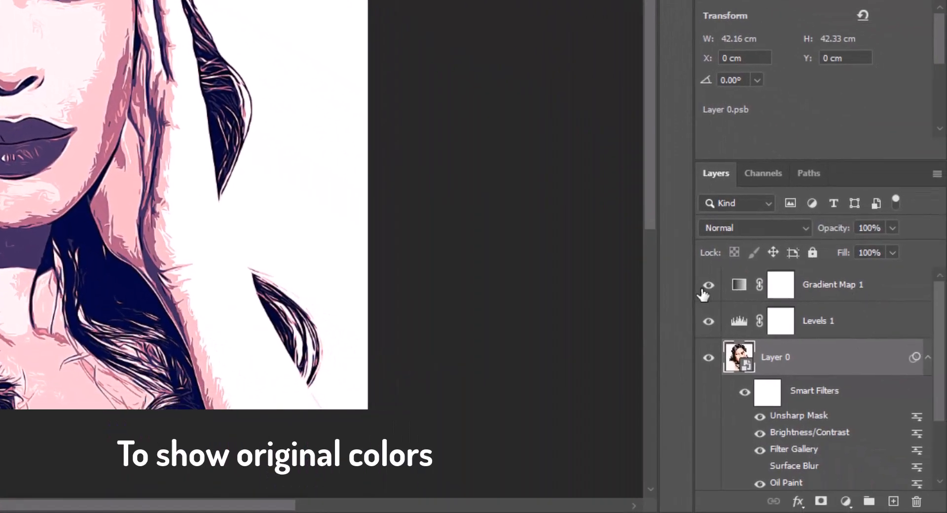
left_click(708, 286)
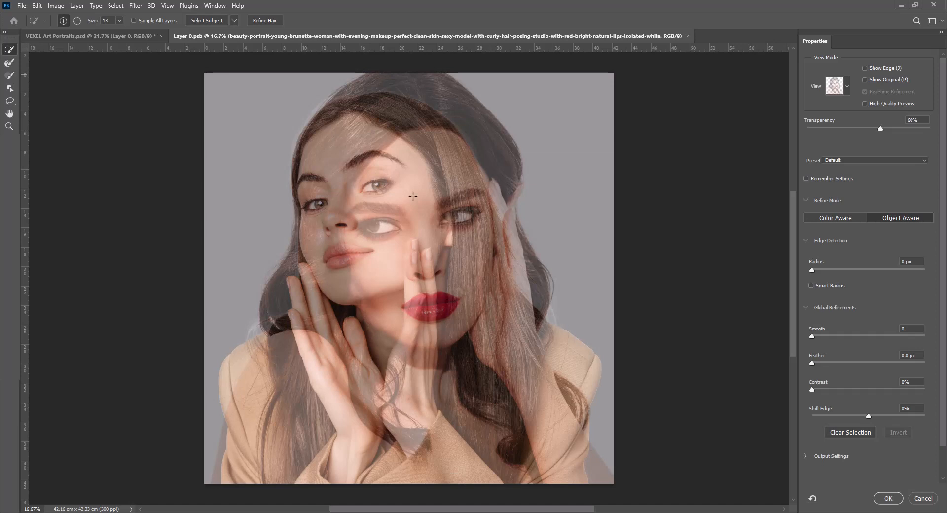
Mask the placed portrait's background with Select Subject, and save and close the smart object document.
left_click(208, 21)
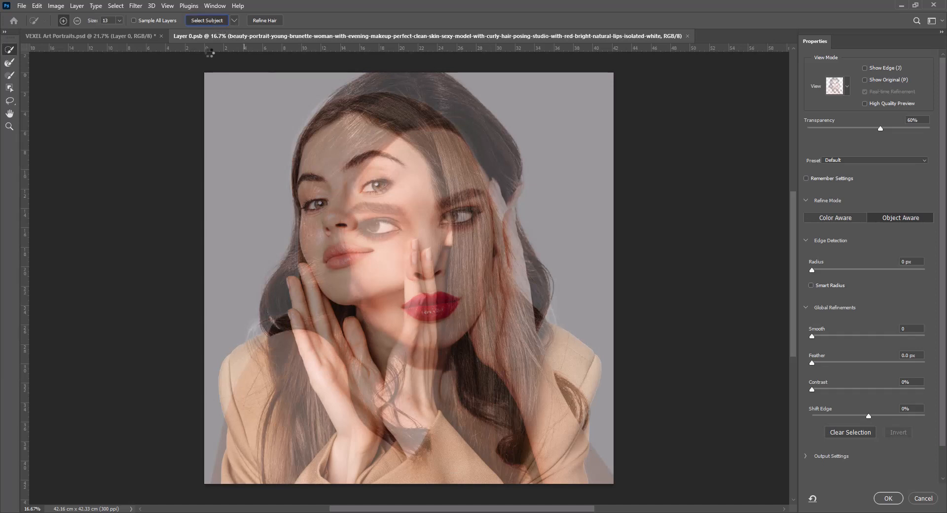
left_click(889, 498)
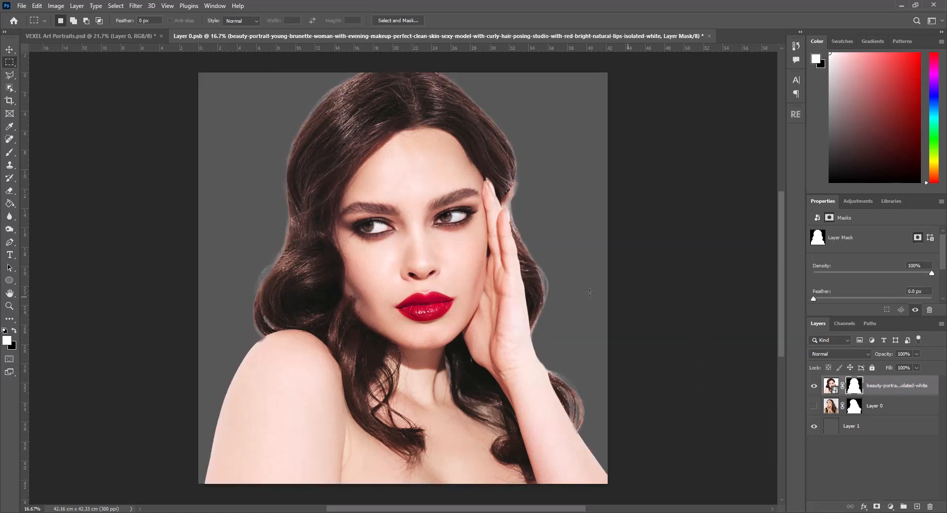
left_click(709, 36)
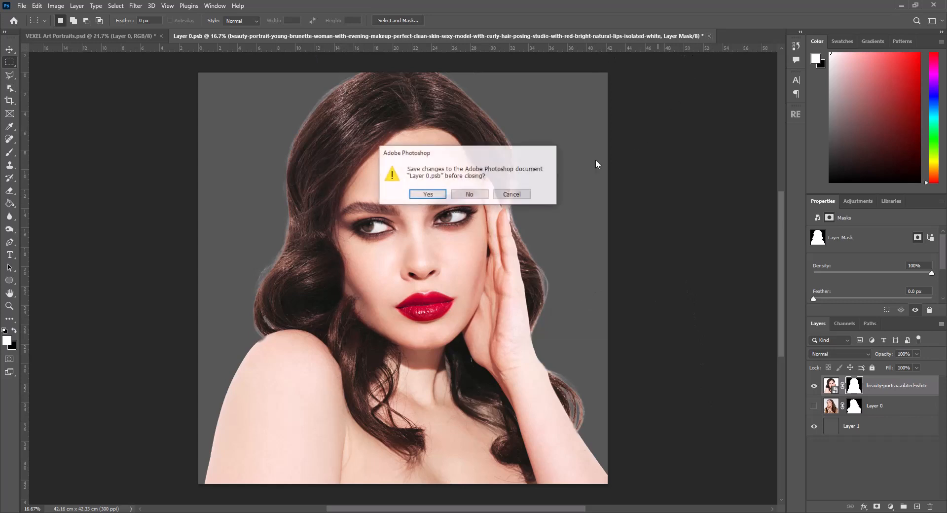
left_click(433, 196)
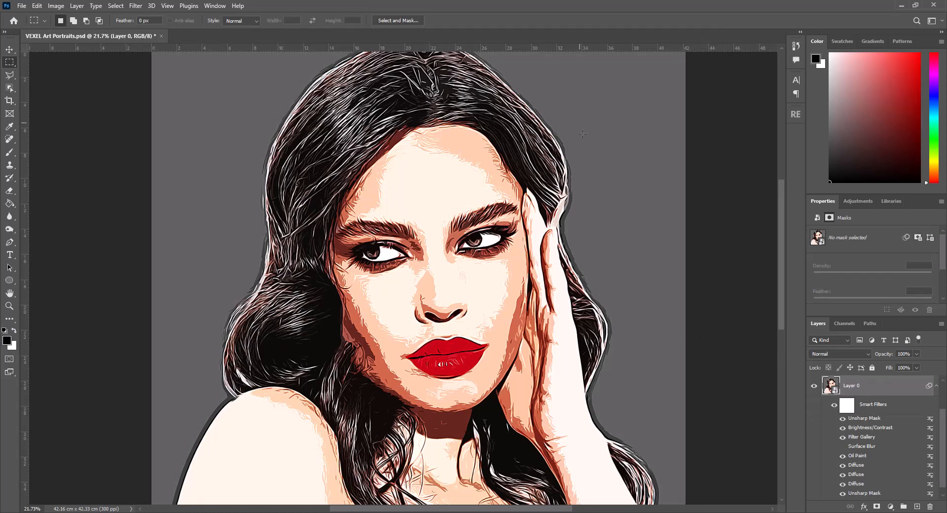
key("ctrl+0")
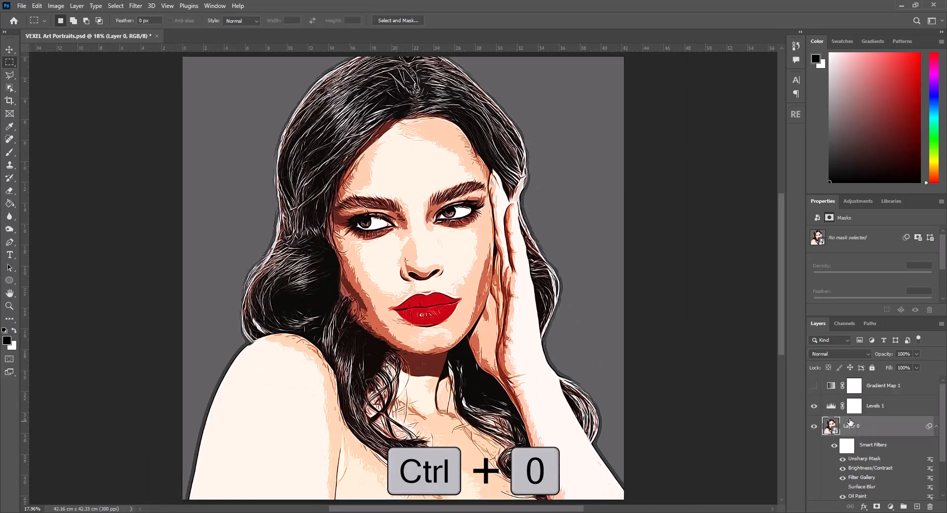
Show the Gradient Map 1 layer again and try the Blue_03 and Pink_17 presets on its gradient.
left_click(831, 391)
left_click(839, 237)
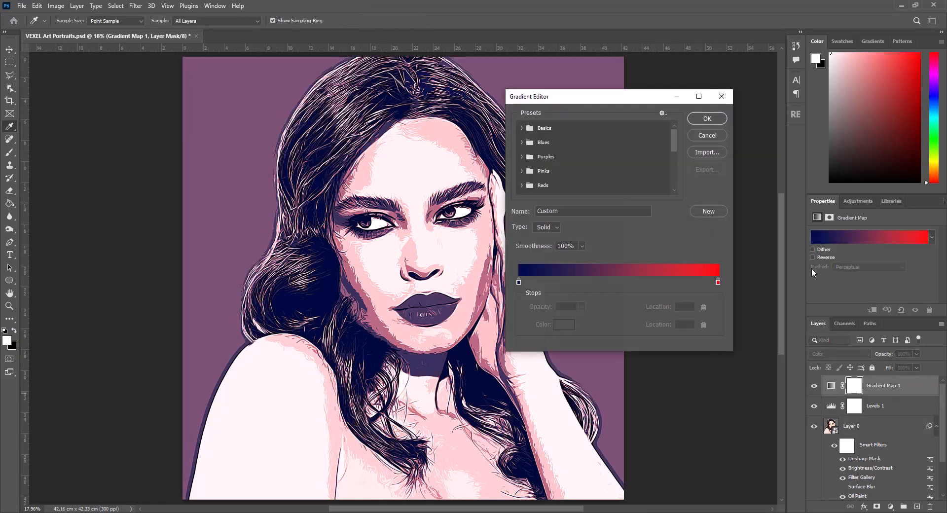
left_click(522, 142)
left_click(563, 156)
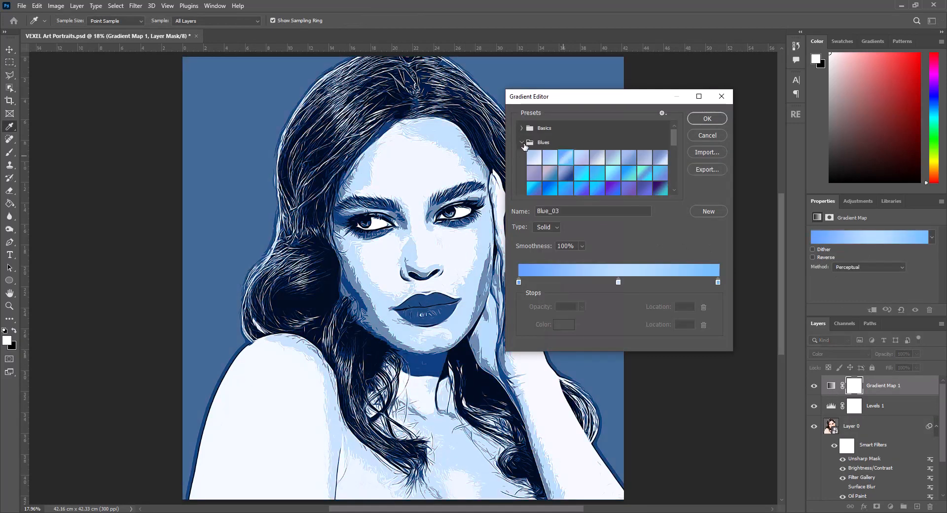
left_click(522, 142)
left_click(522, 171)
scroll(641, 158, "down", 2)
left_click(645, 146)
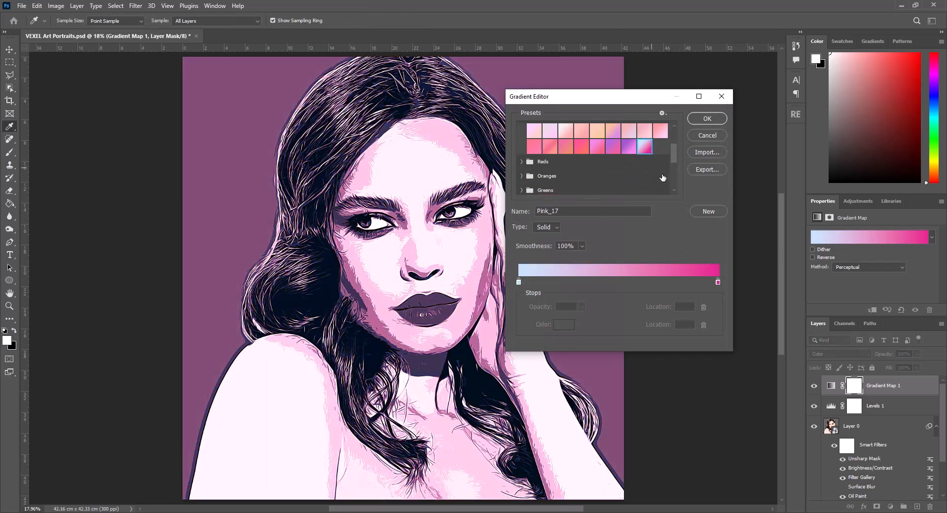
Try the golden gradient, the Foreground to Background gradient and a Pastels preset on the gradient map.
left_click(522, 190)
scroll(616, 167, "down", 5)
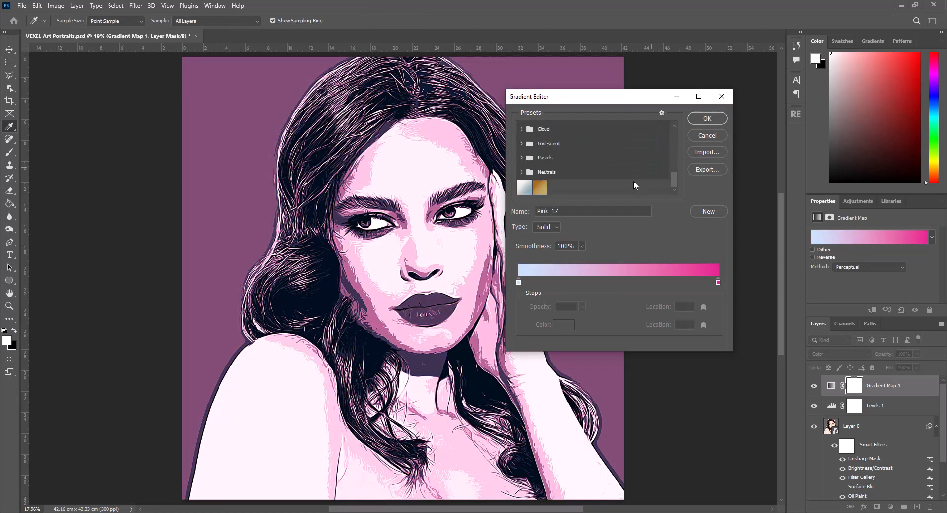
left_click(540, 187)
left_click(524, 188)
left_click(522, 158)
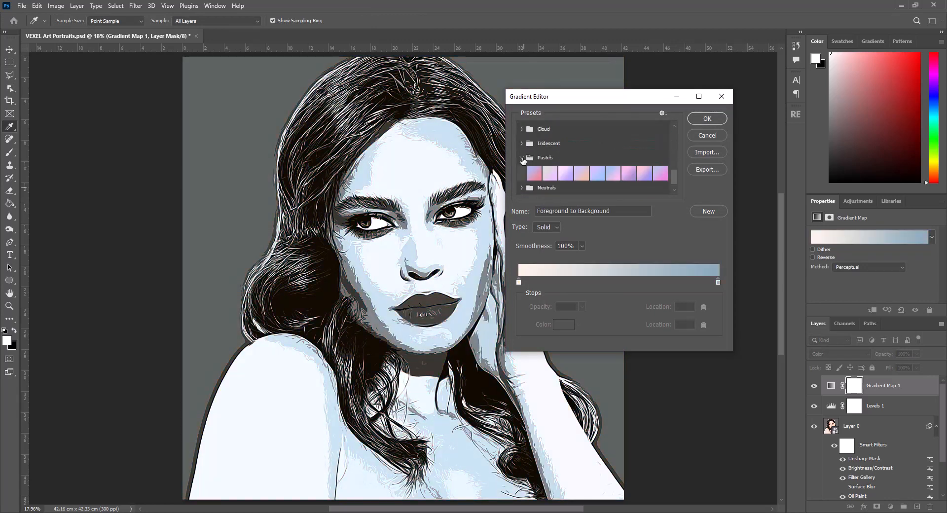
left_click(550, 172)
Choose the Iridescent_15 preset for the gradient map and accept it.
left_click(522, 143)
left_click(617, 180)
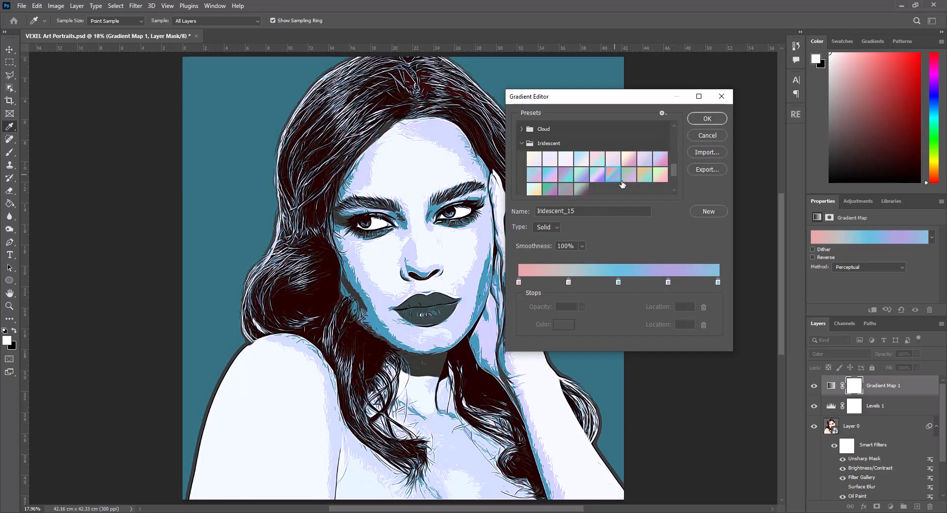
left_click(707, 119)
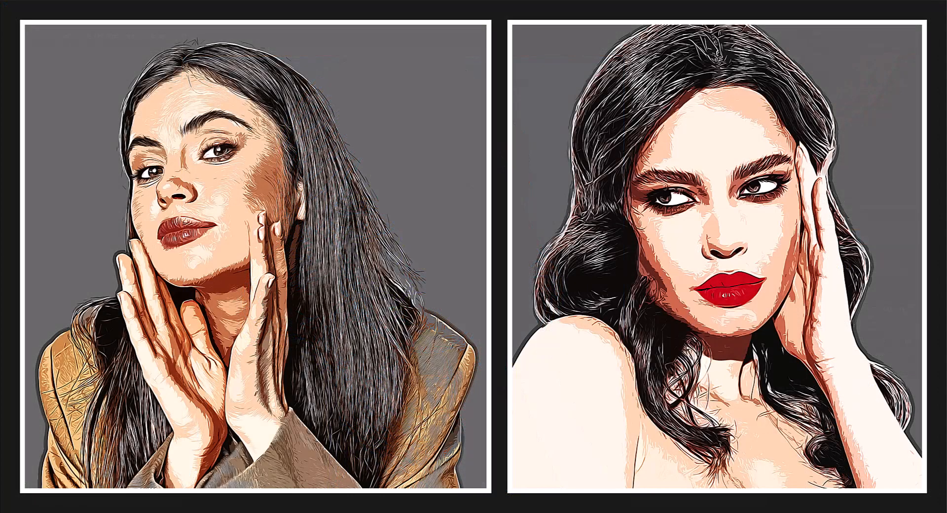